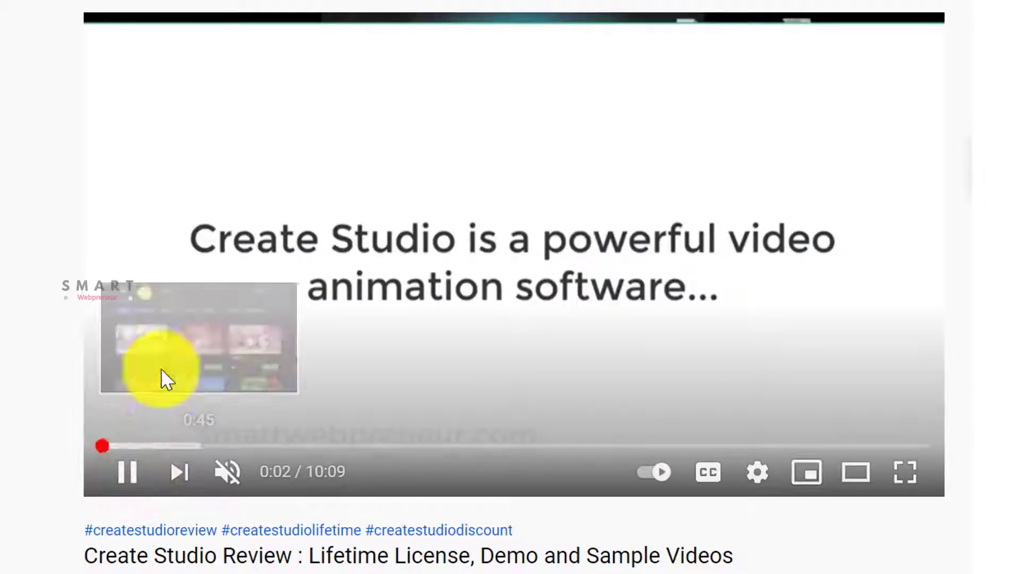
Step: Skim the review video's welcome screen, pricing, and living-room editor demos
click(148, 444)
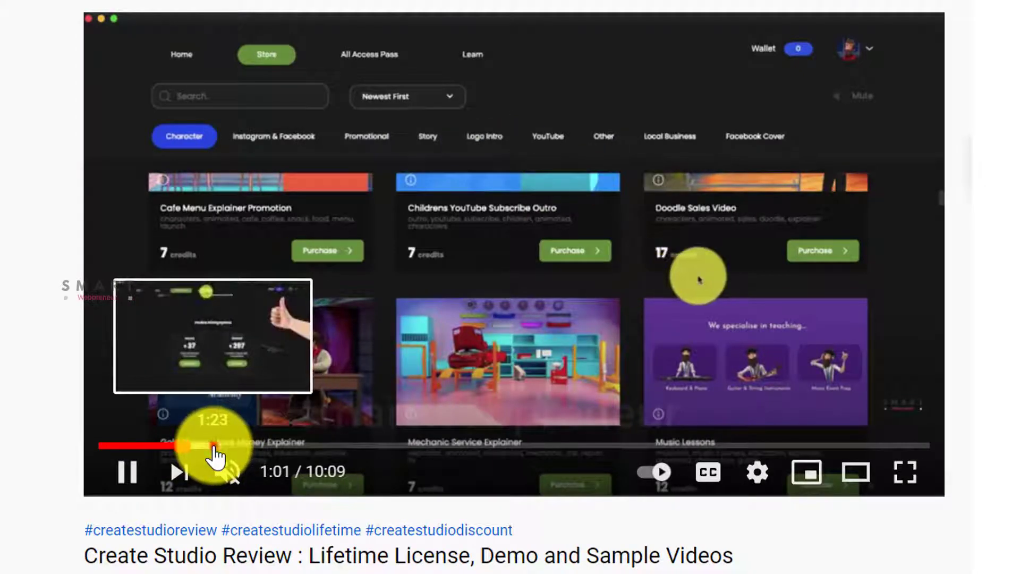
click(215, 454)
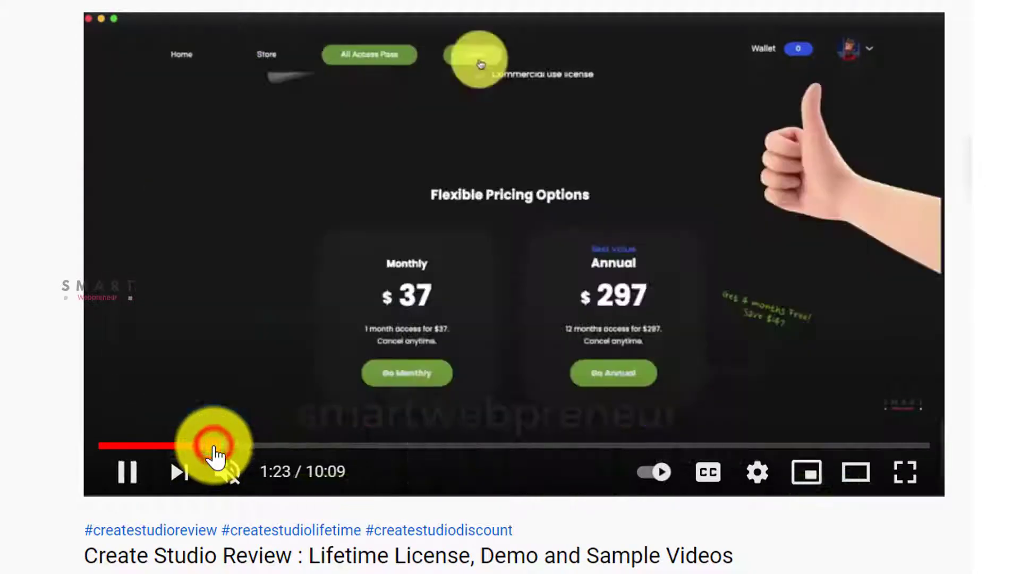
click(283, 447)
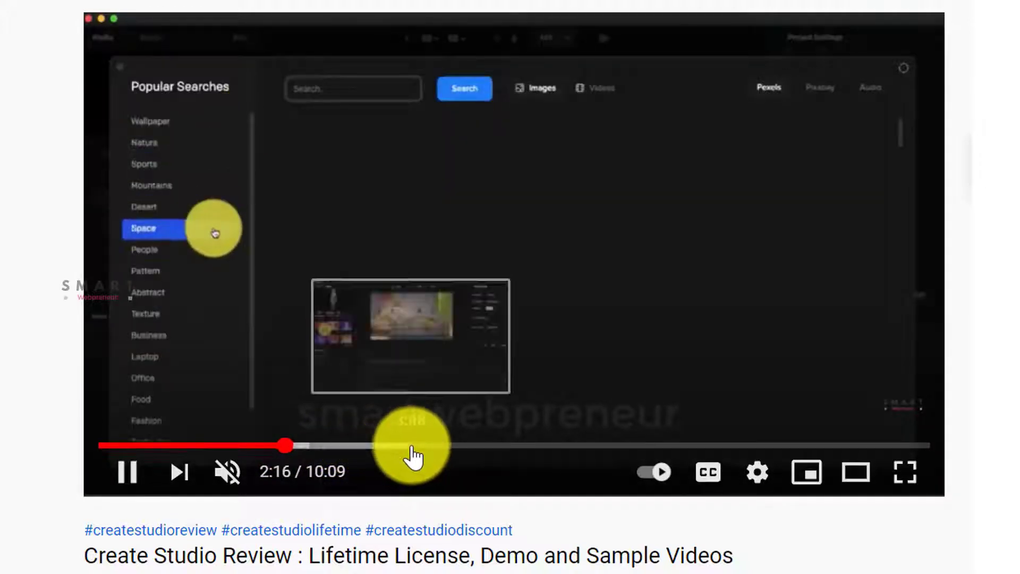
click(411, 448)
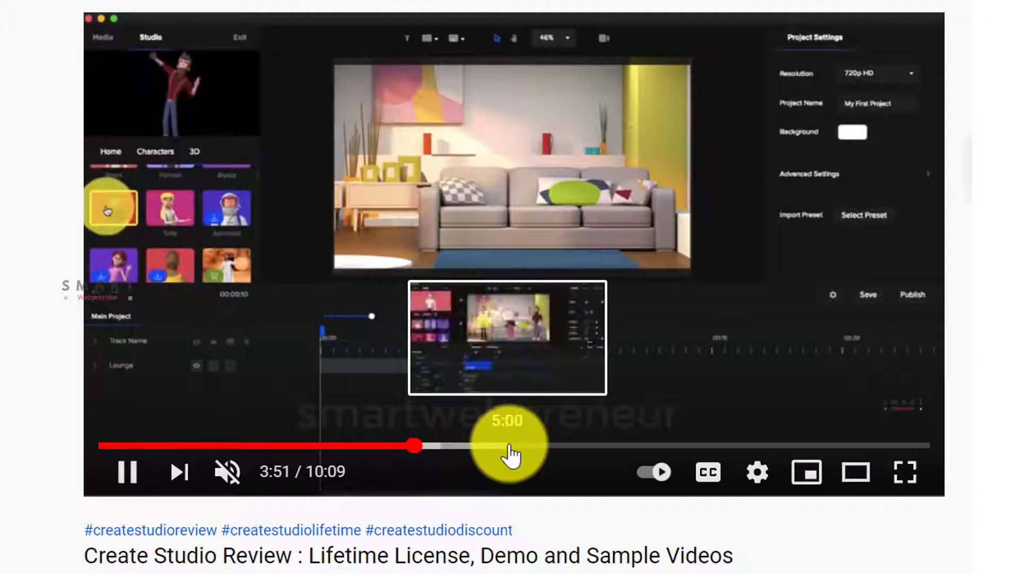
click(508, 446)
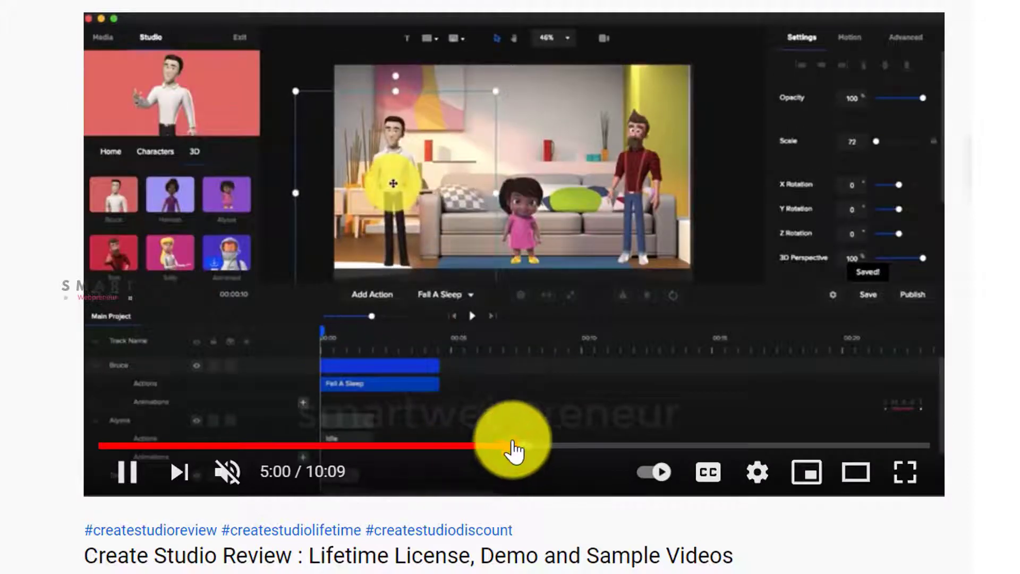
click(561, 447)
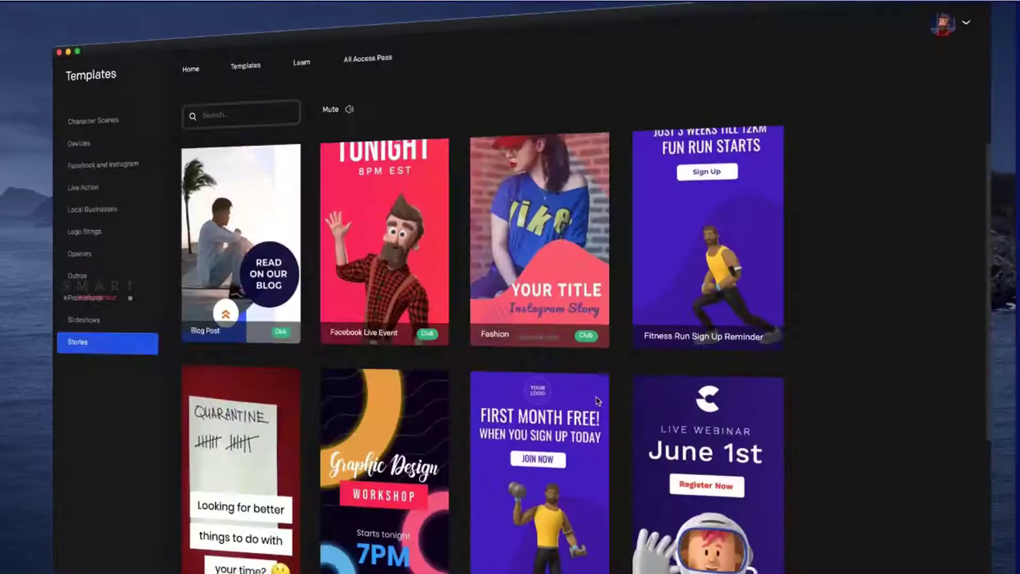
scroll(594, 405, down, 2)
Step: Preview the Live Webinar template and play back the fire-effects scene
click(678, 401)
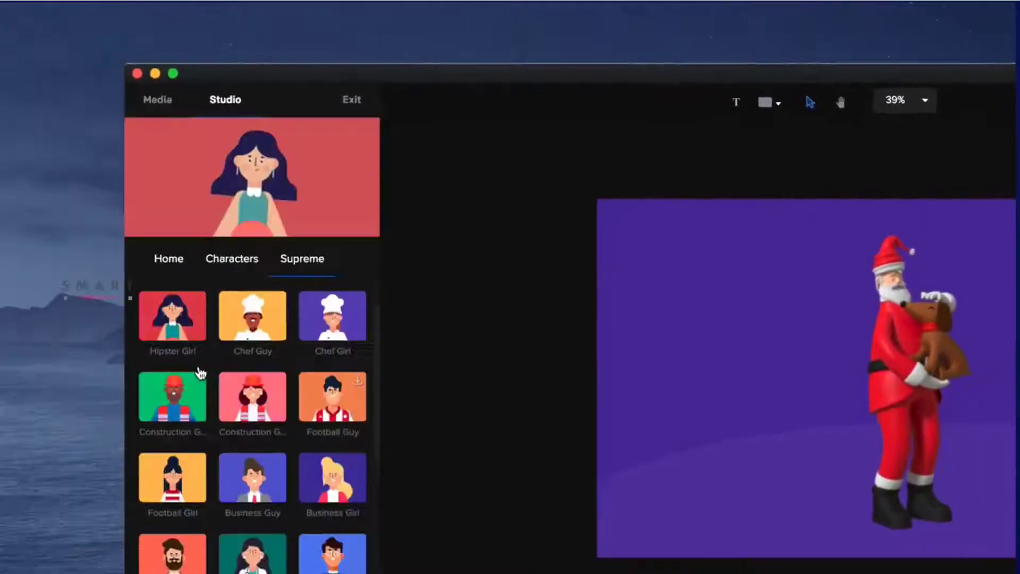
scroll(199, 370, down, 2)
scroll(204, 354, down, 2)
scroll(203, 342, down, 2)
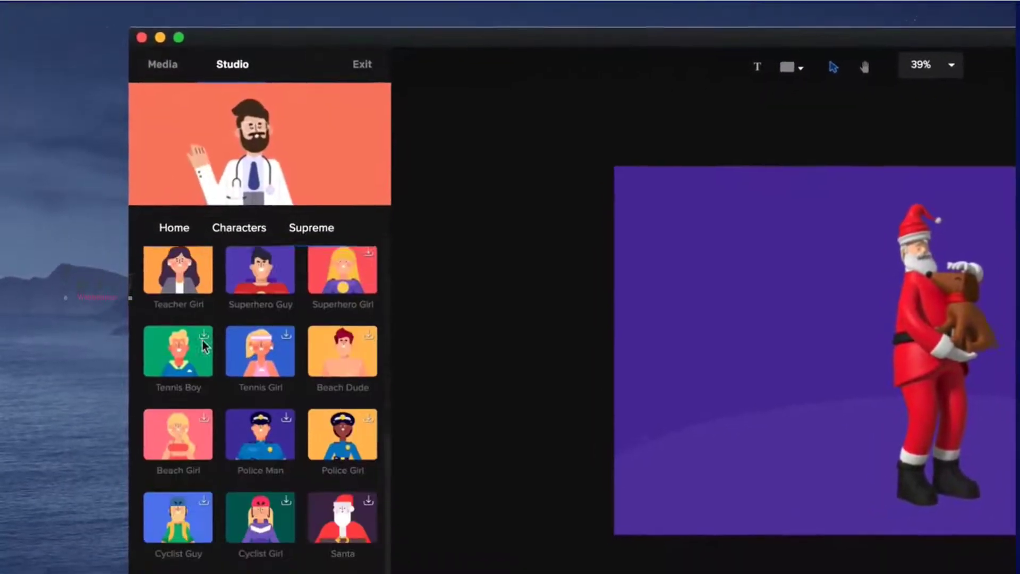
scroll(206, 333, down, 2)
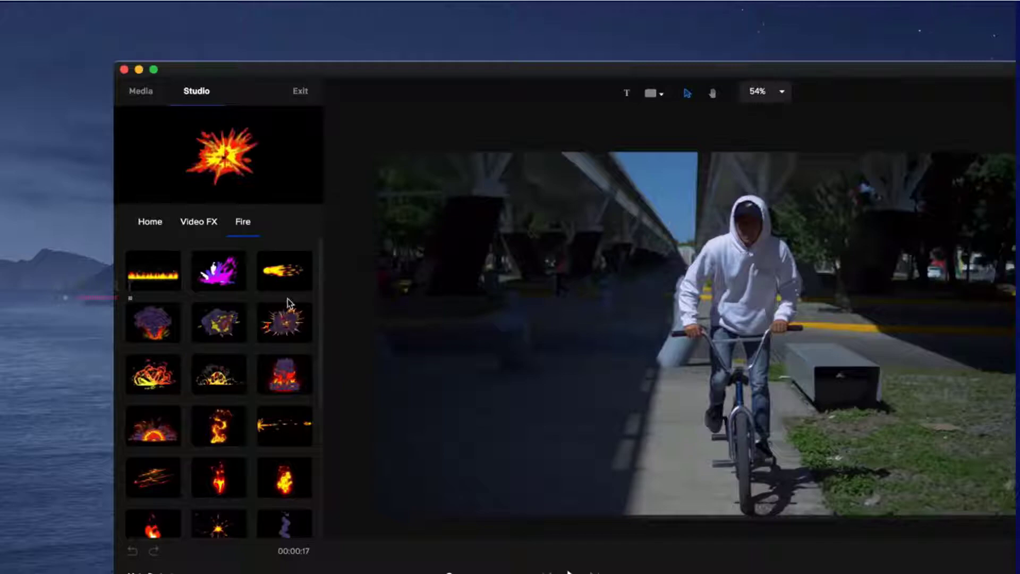
click(360, 479)
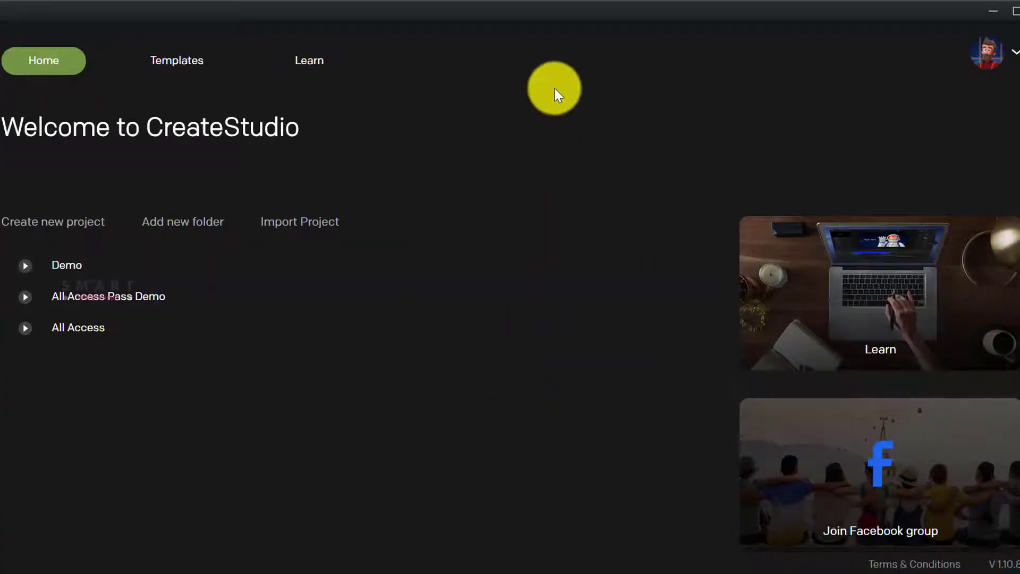
Step: View the Instagram & Facebook, Promotional, Story and Logo Intro template categories
click(189, 74)
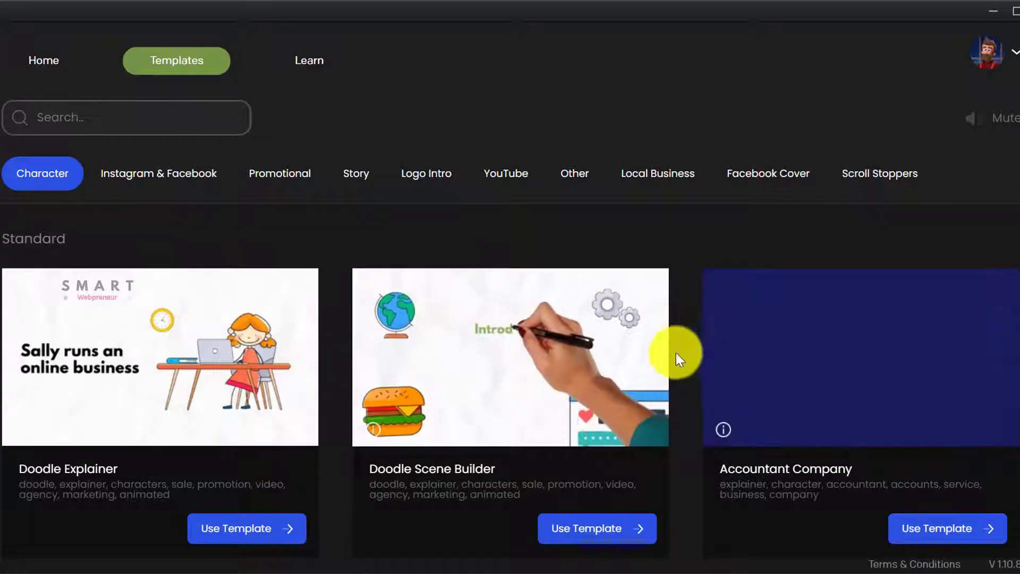
scroll(868, 394, down, 3)
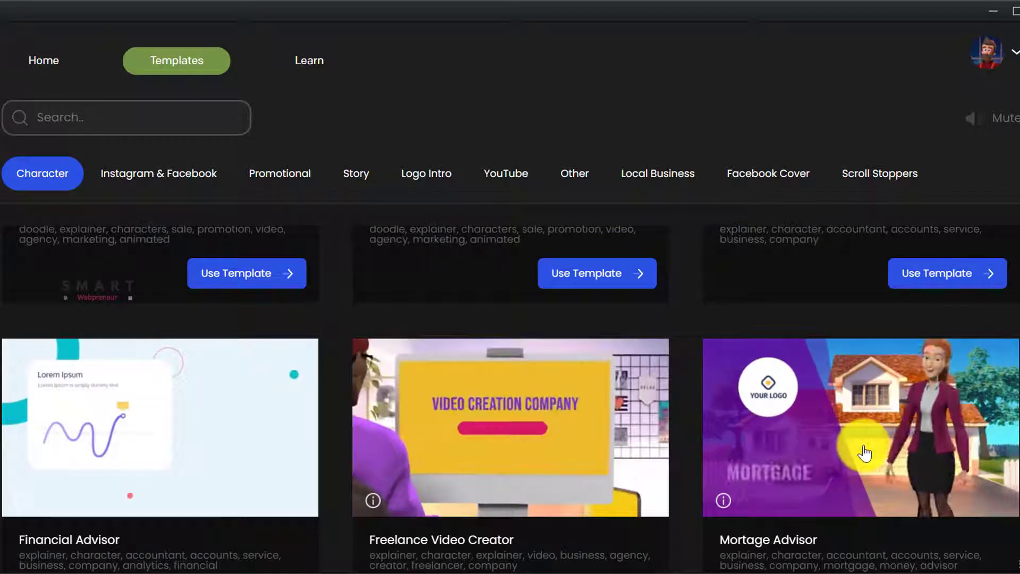
scroll(865, 452, down, 4)
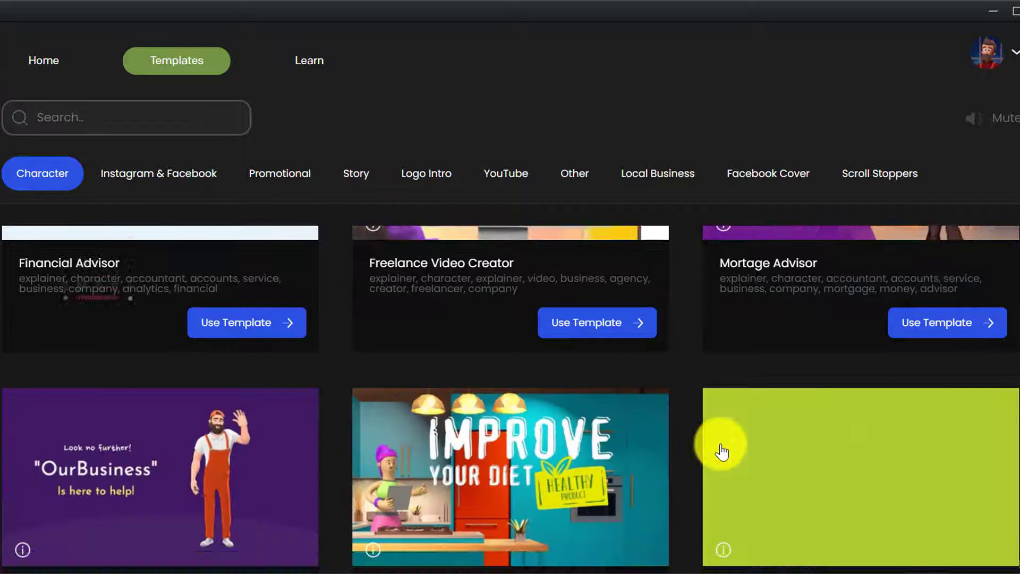
scroll(471, 448, down, 2)
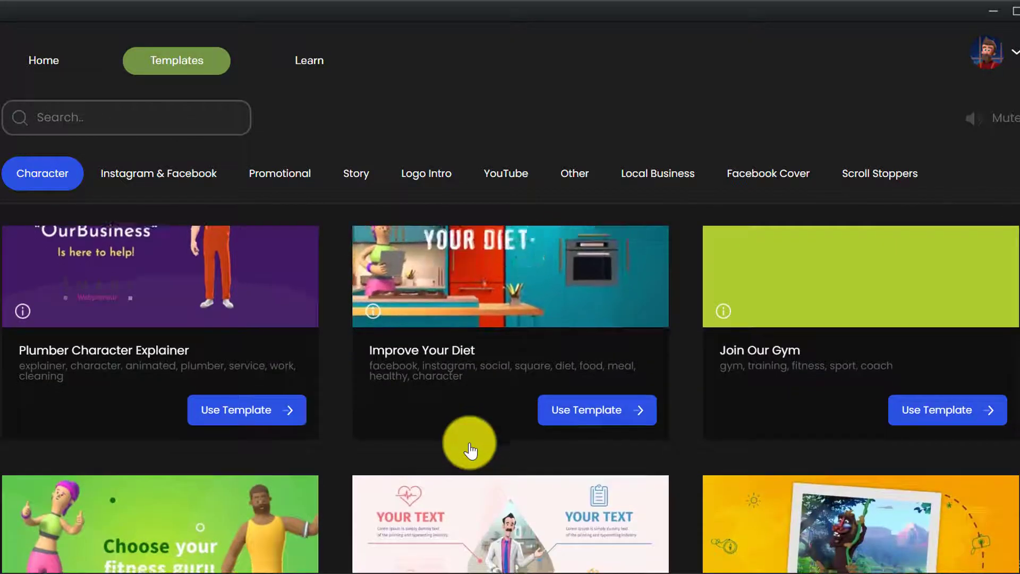
scroll(470, 451, down, 1)
scroll(542, 434, down, 2)
scroll(582, 414, down, 3)
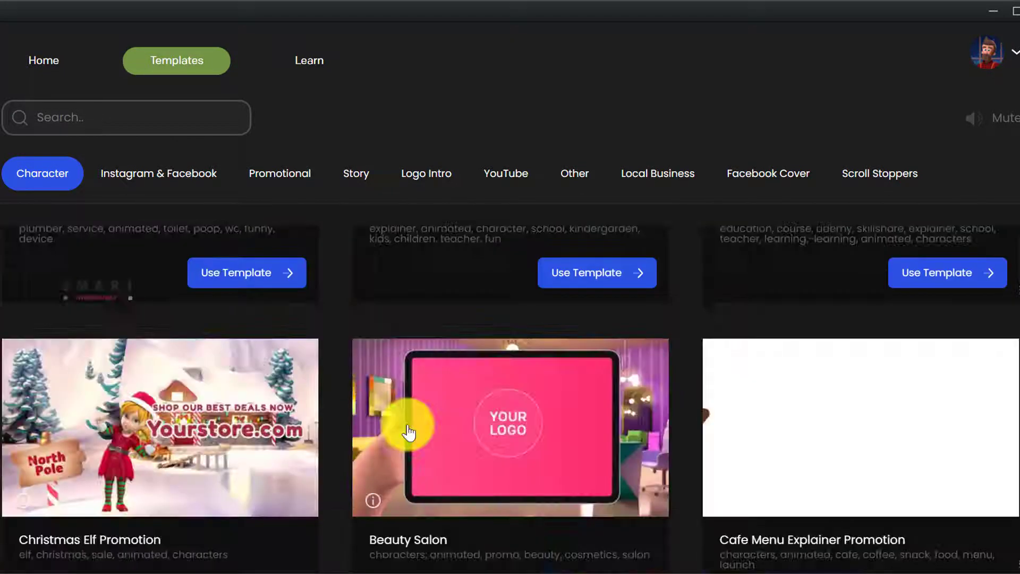
scroll(406, 428, up, 1)
scroll(406, 430, up, 2)
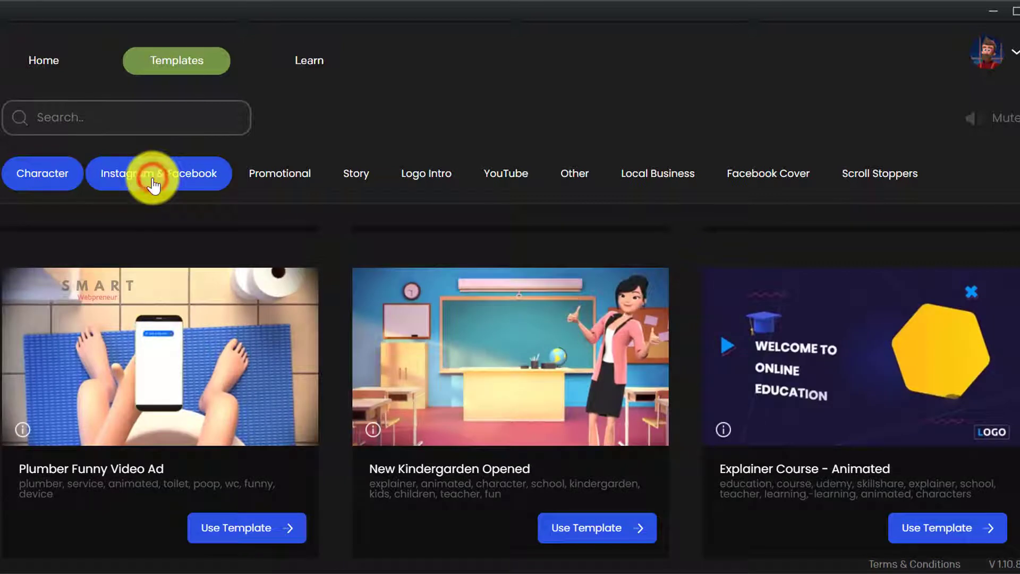
click(276, 180)
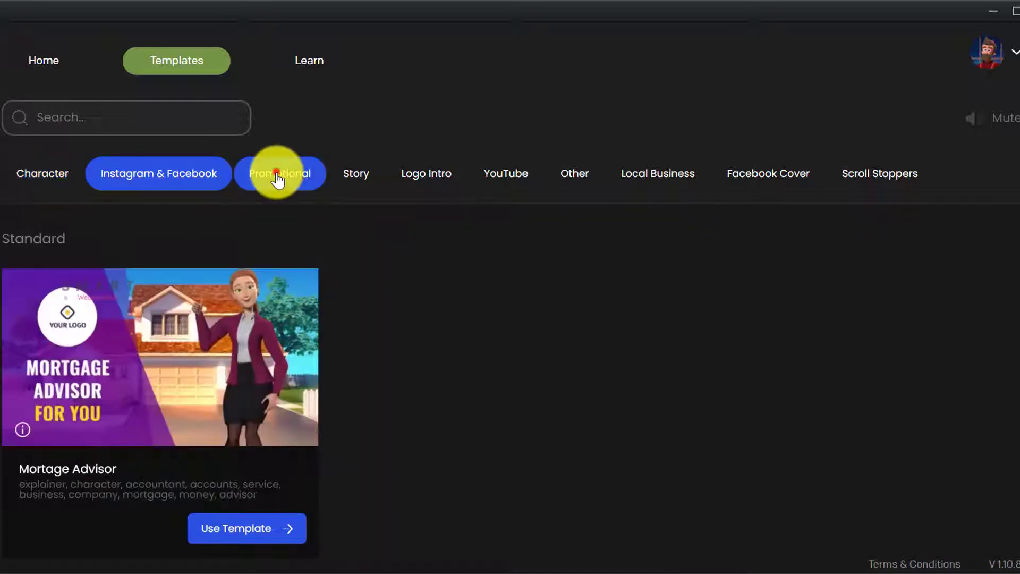
click(276, 178)
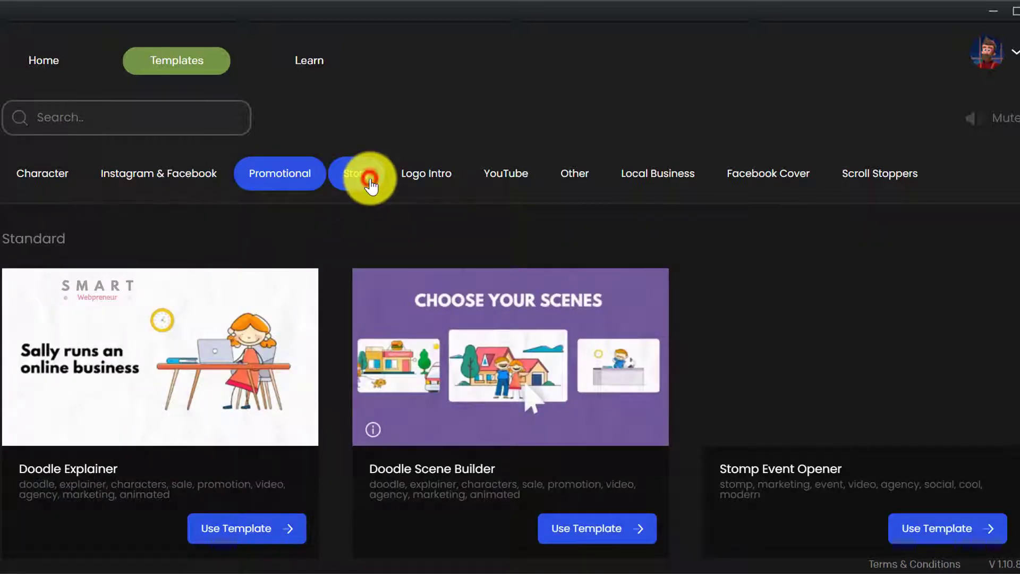
click(369, 183)
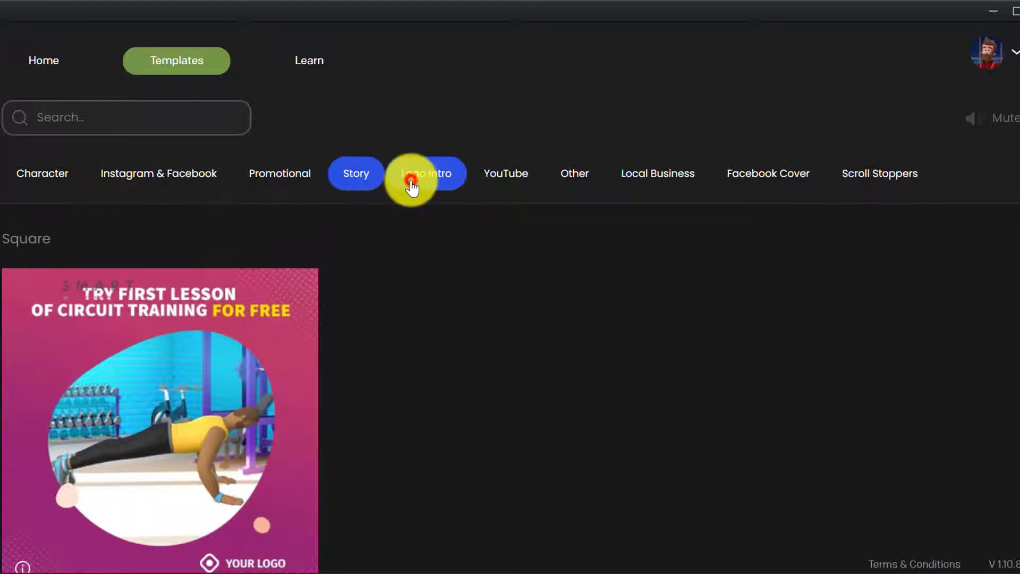
click(412, 187)
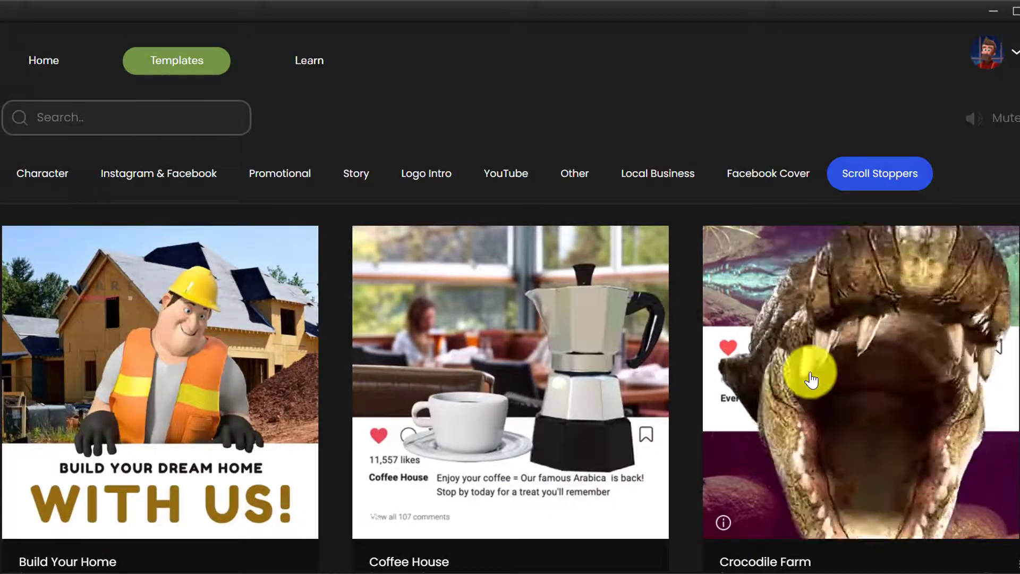
scroll(809, 379, down, 5)
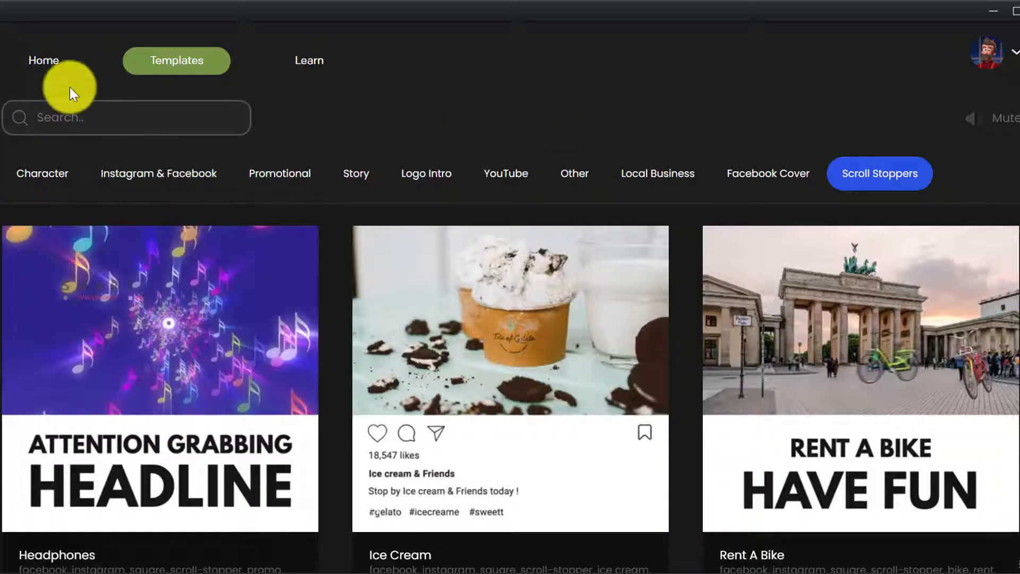
Step: Open the All Access Pass Demo project from Home and show the Studio asset library
click(45, 68)
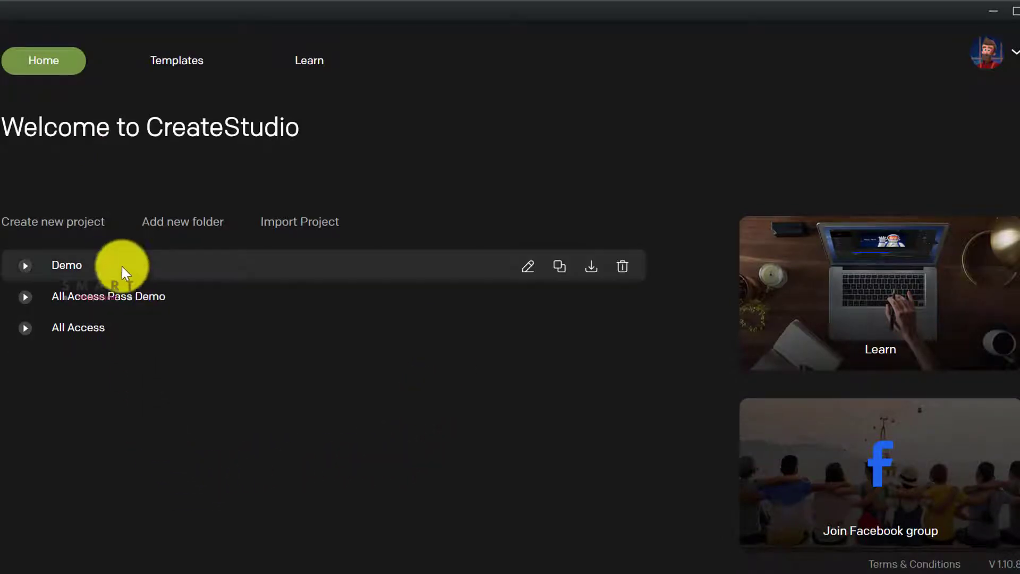
click(130, 301)
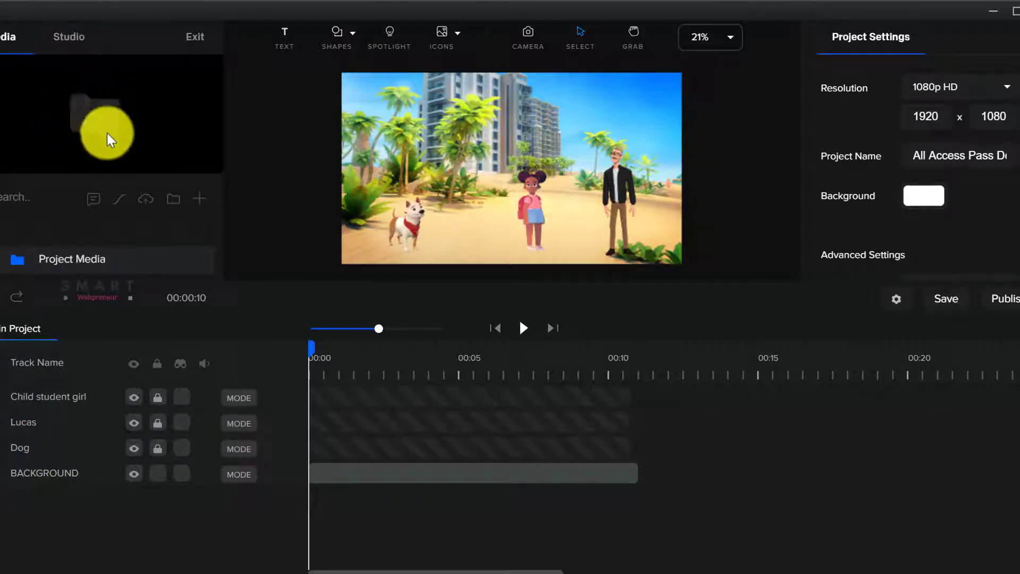
click(70, 38)
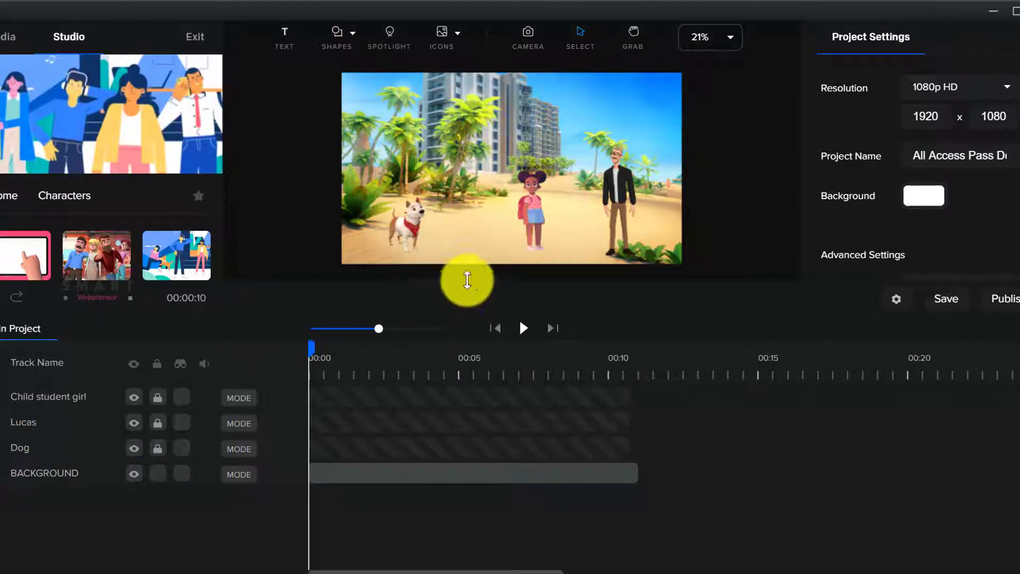
Step: Enlarge the scene preview and open the 3D characters collection
drag(467, 311, 467, 372)
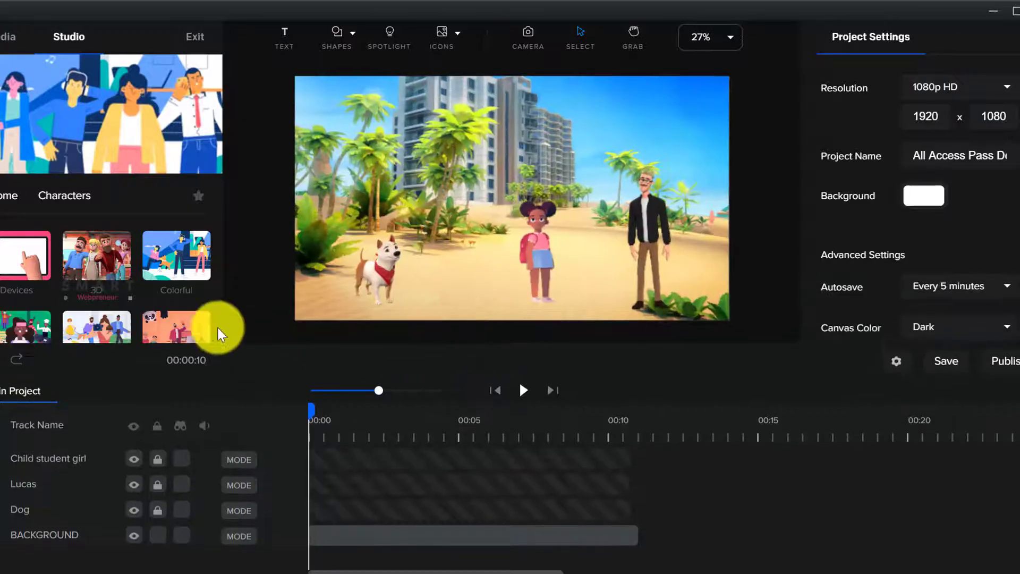
scroll(193, 273, down, 1)
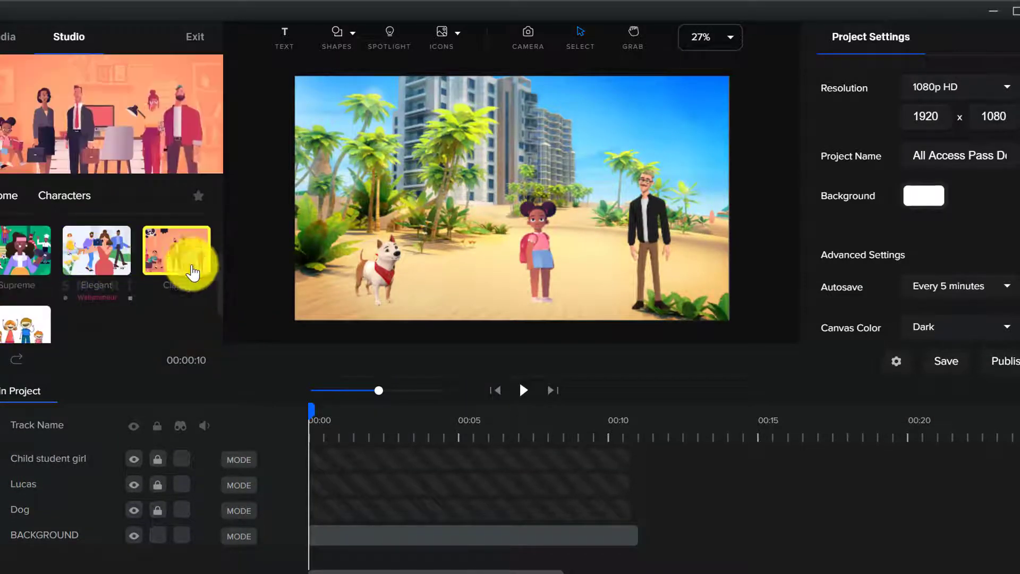
scroll(169, 264, down, 1)
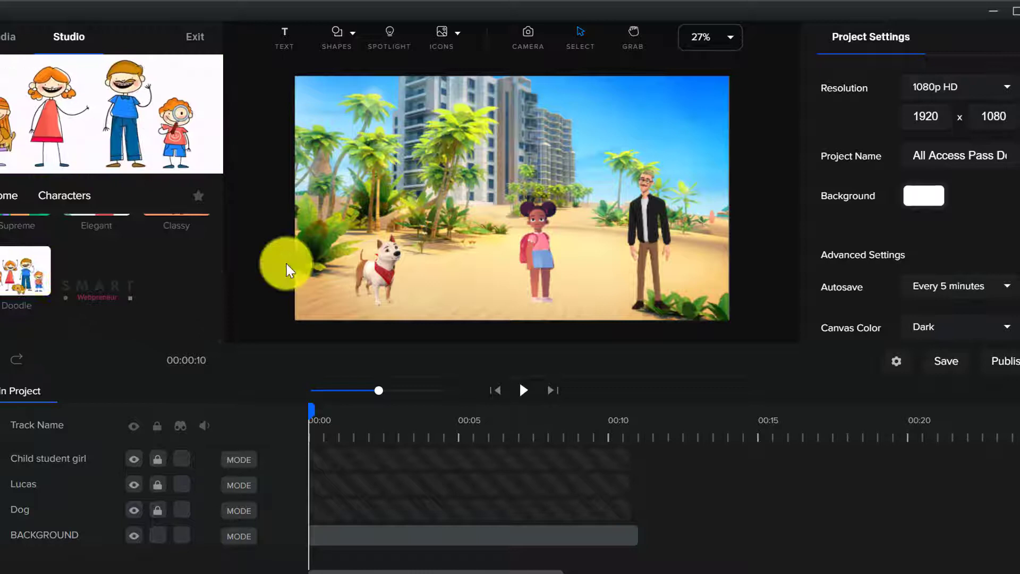
scroll(130, 294, up, 1)
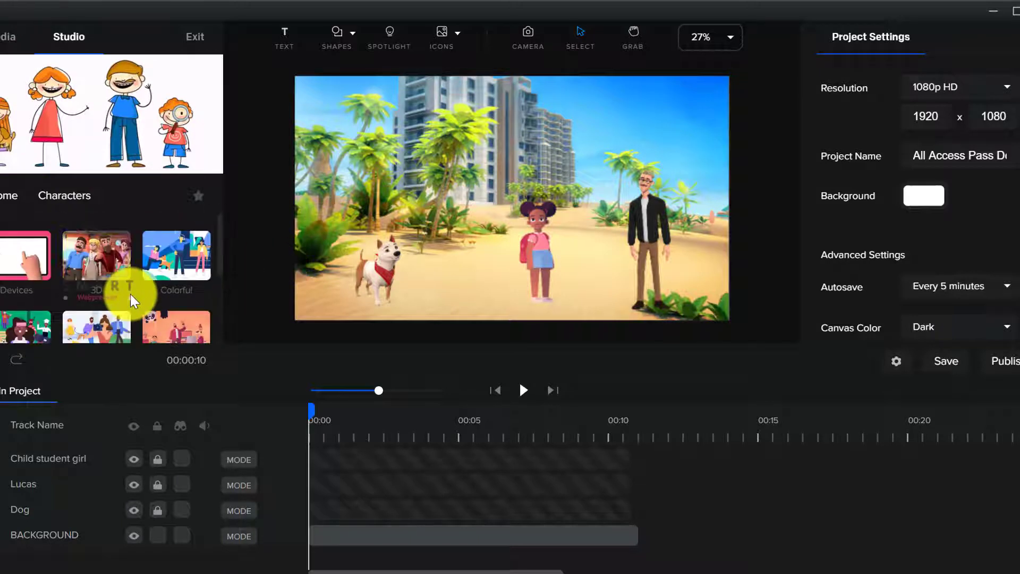
click(86, 265)
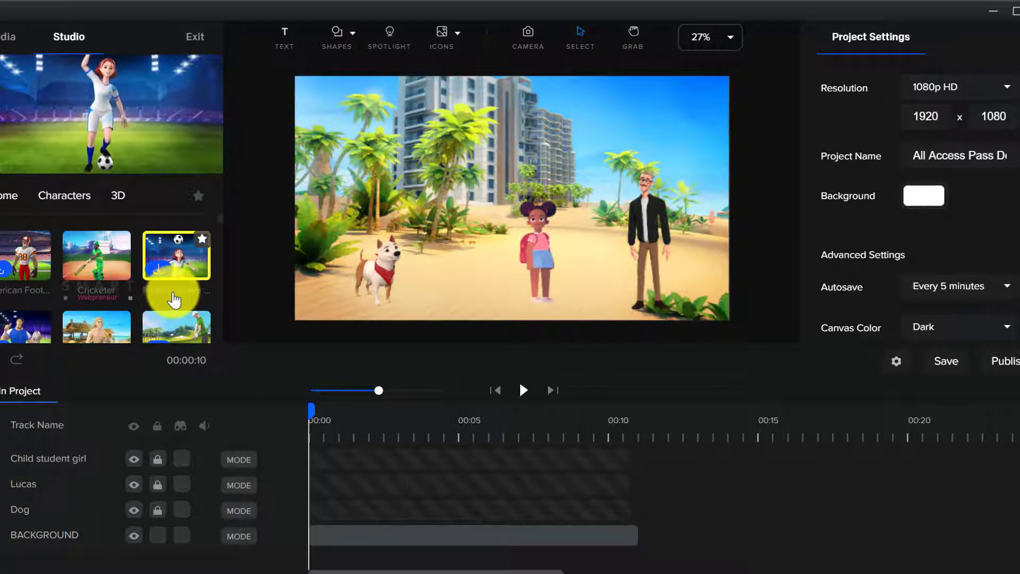
scroll(159, 297, down, 2)
scroll(125, 293, down, 2)
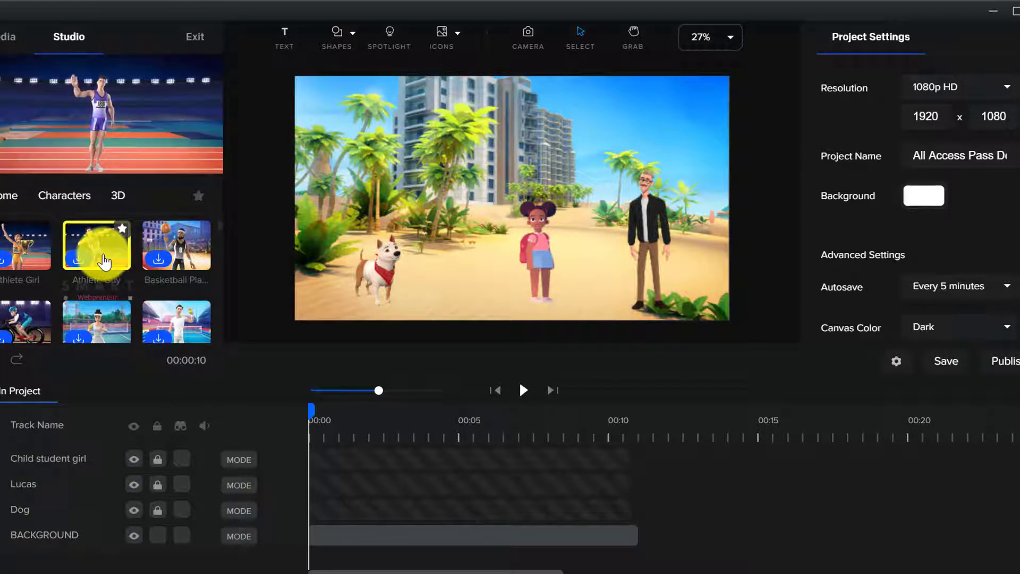
scroll(104, 262, down, 1)
scroll(120, 273, down, 1)
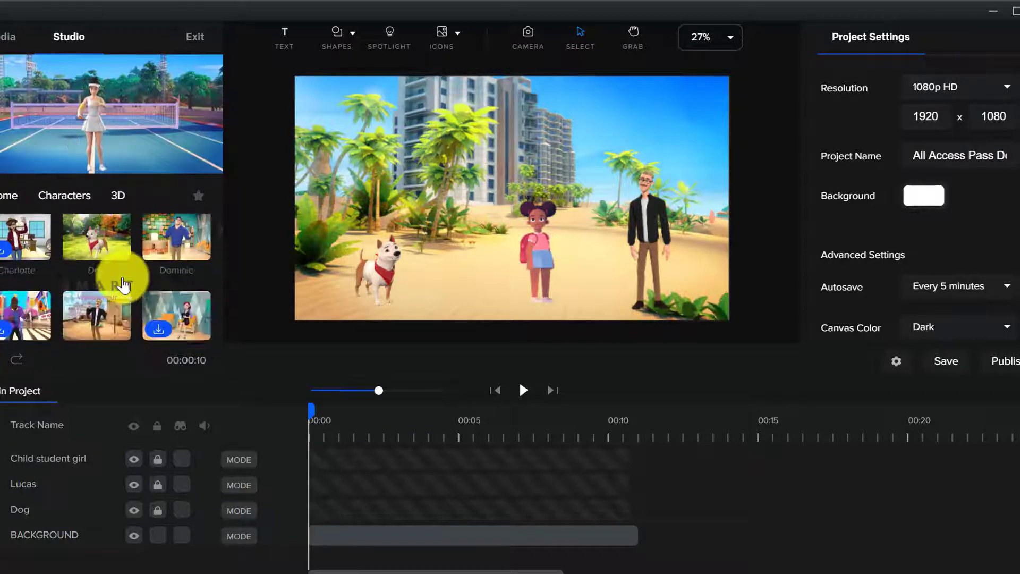
scroll(162, 279, down, 1)
scroll(164, 281, down, 1)
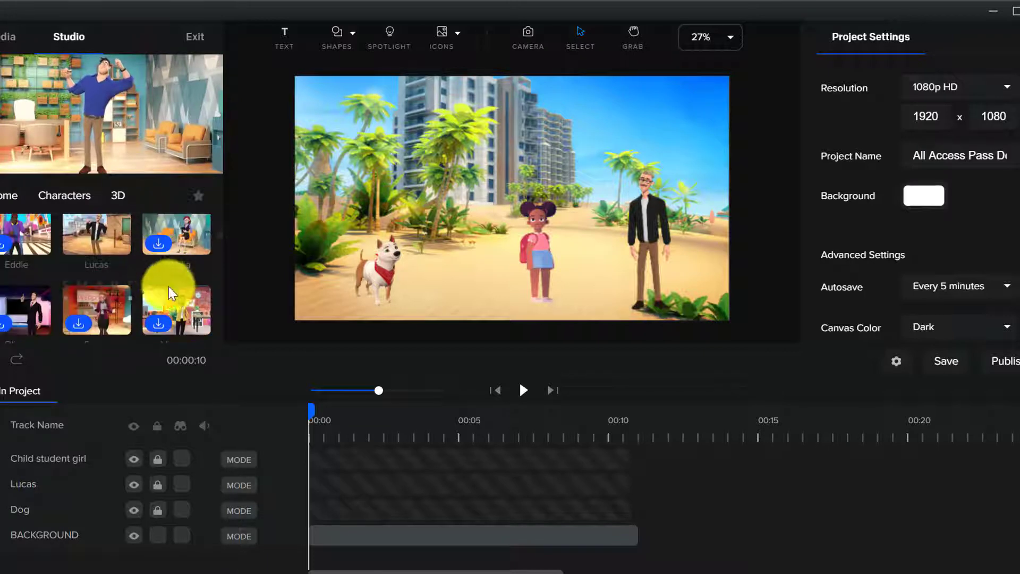
scroll(171, 302, down, 1)
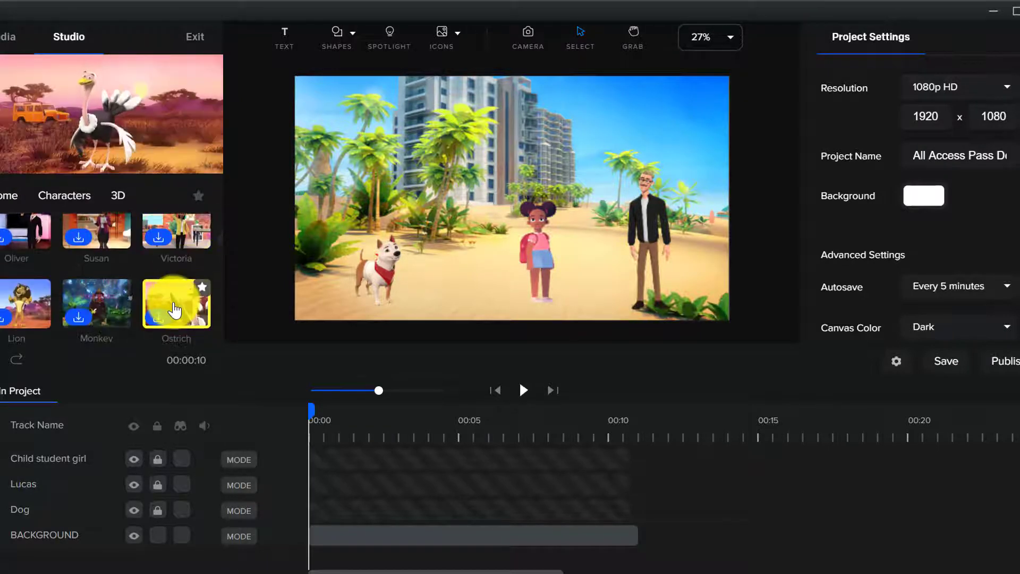
scroll(174, 309, down, 1)
scroll(174, 309, up, 1)
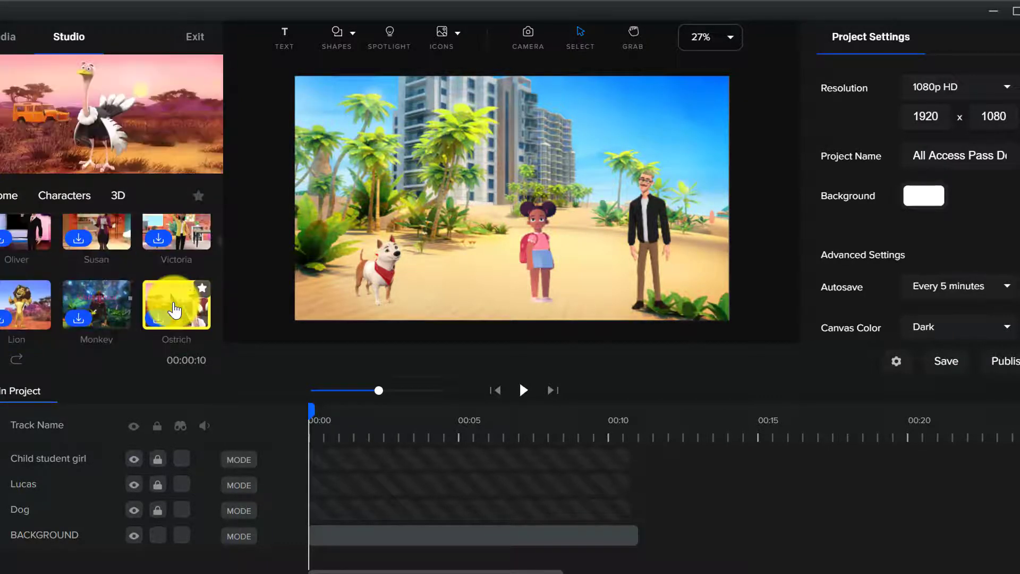
scroll(119, 295, up, 2)
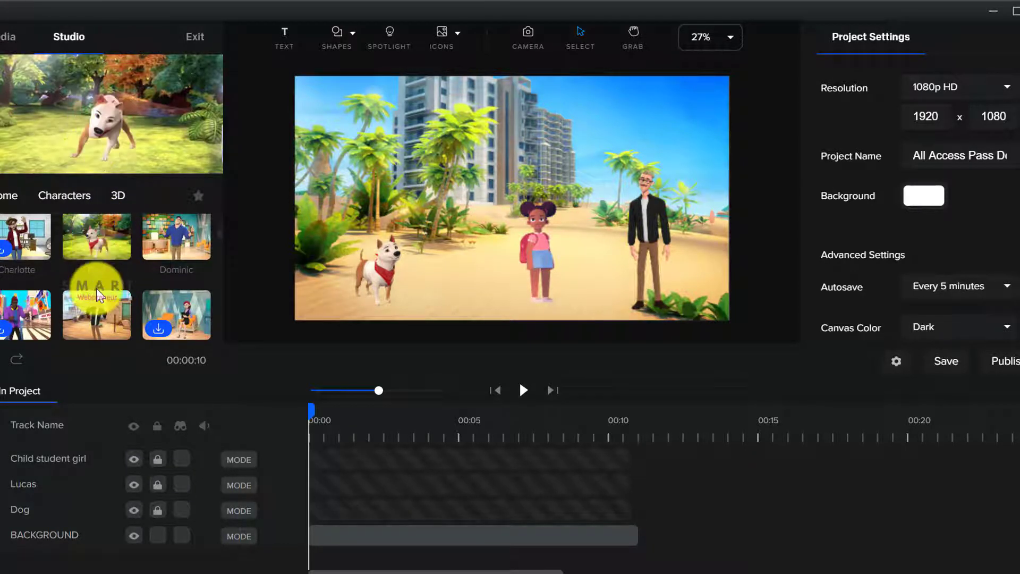
mouse_move(96, 315)
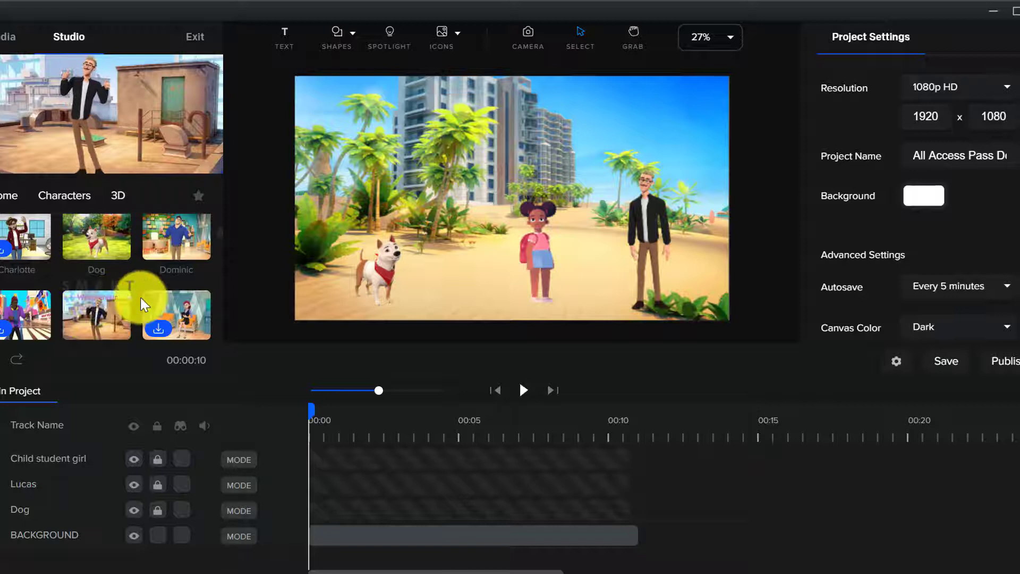
scroll(176, 309, down, 3)
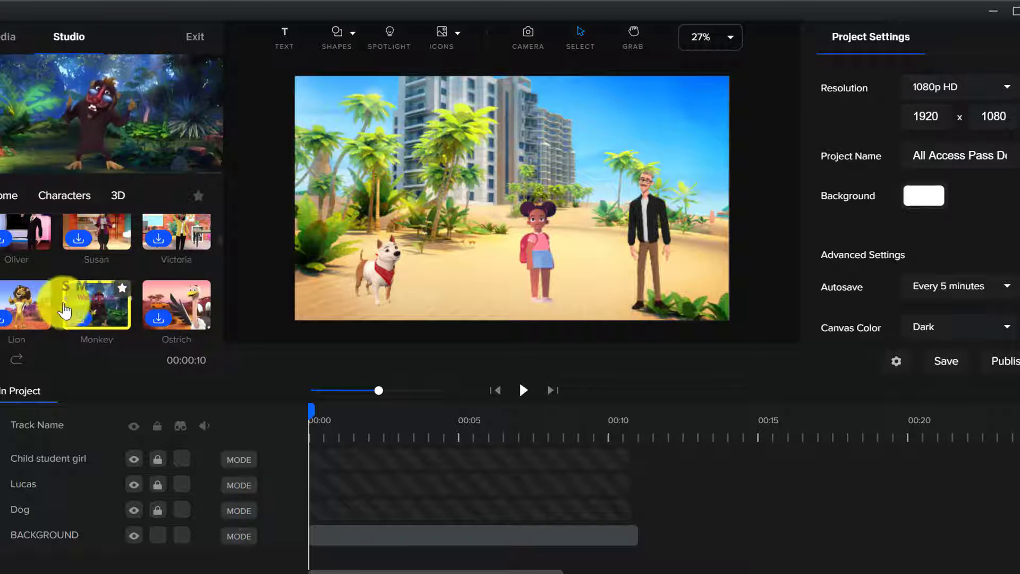
scroll(7, 309, down, 1)
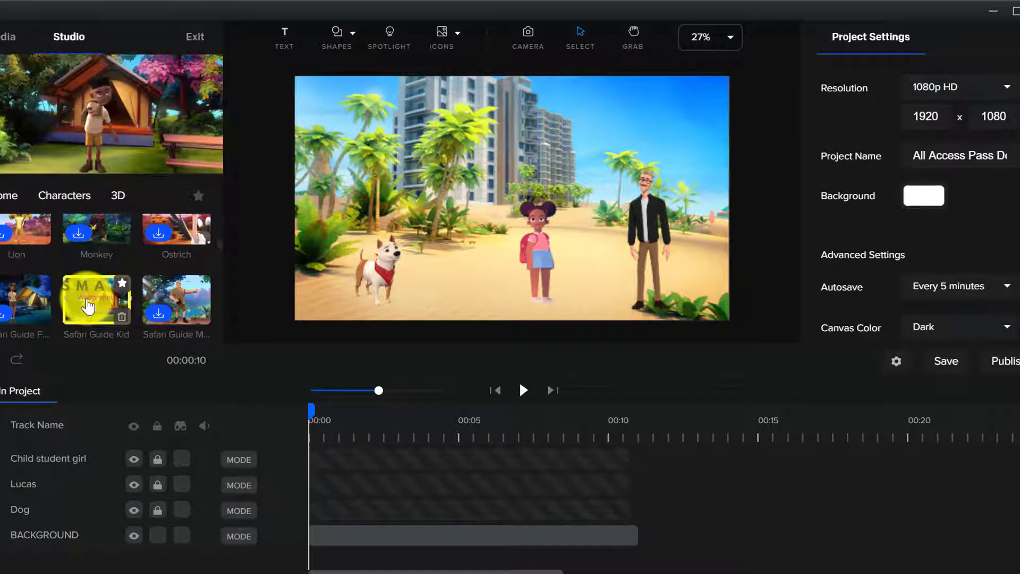
scroll(88, 306, down, 2)
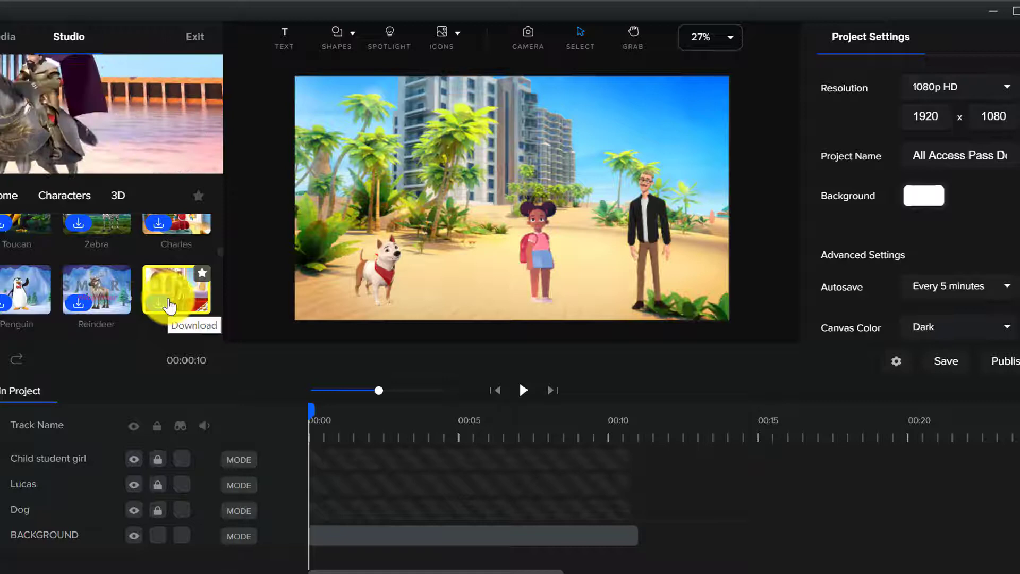
scroll(151, 290, up, 2)
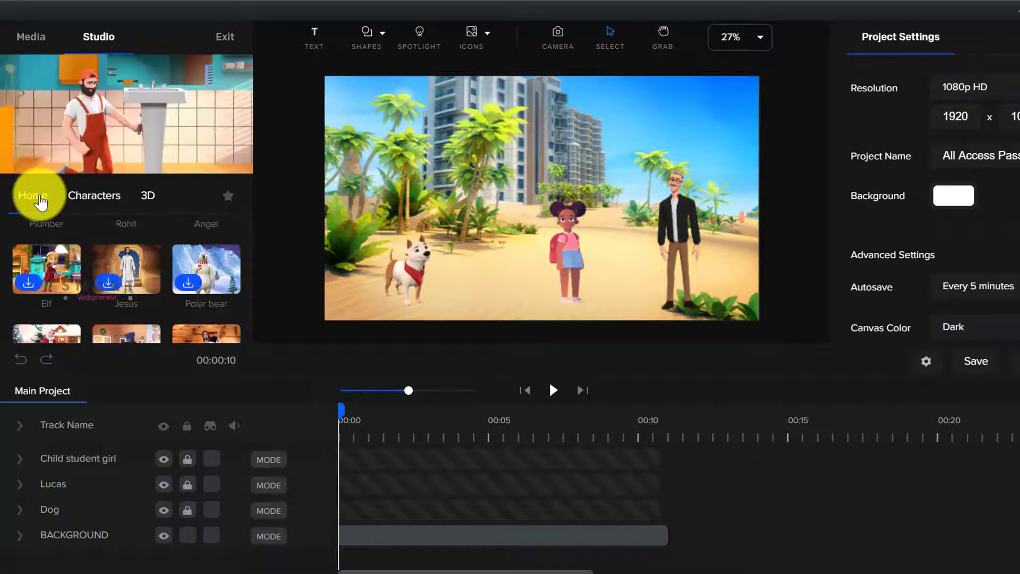
Step: Show the 3d Backgrounds collection and move the playhead to 00:10
click(39, 200)
scroll(136, 287, up, 2)
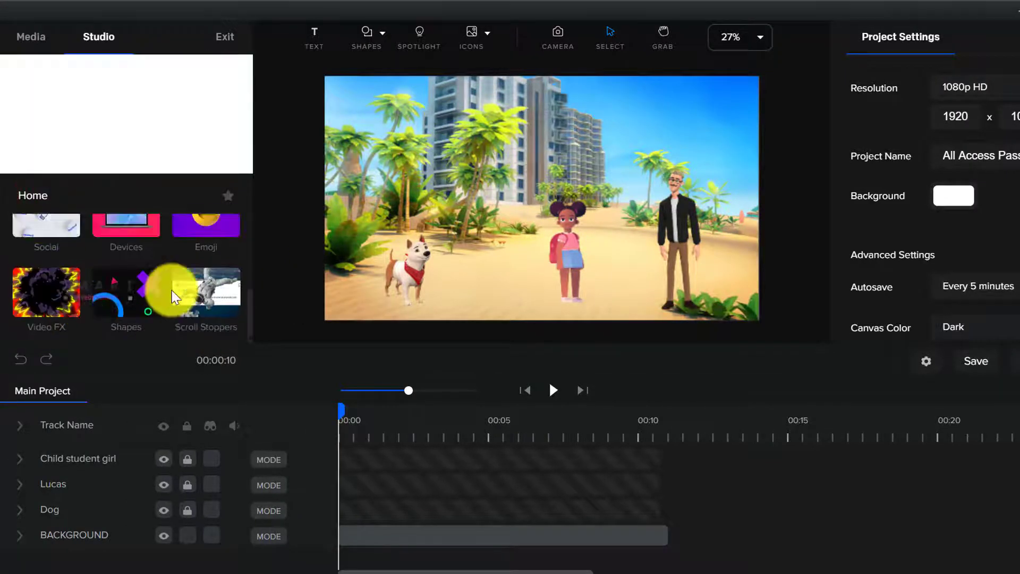
scroll(169, 287, up, 1)
click(132, 279)
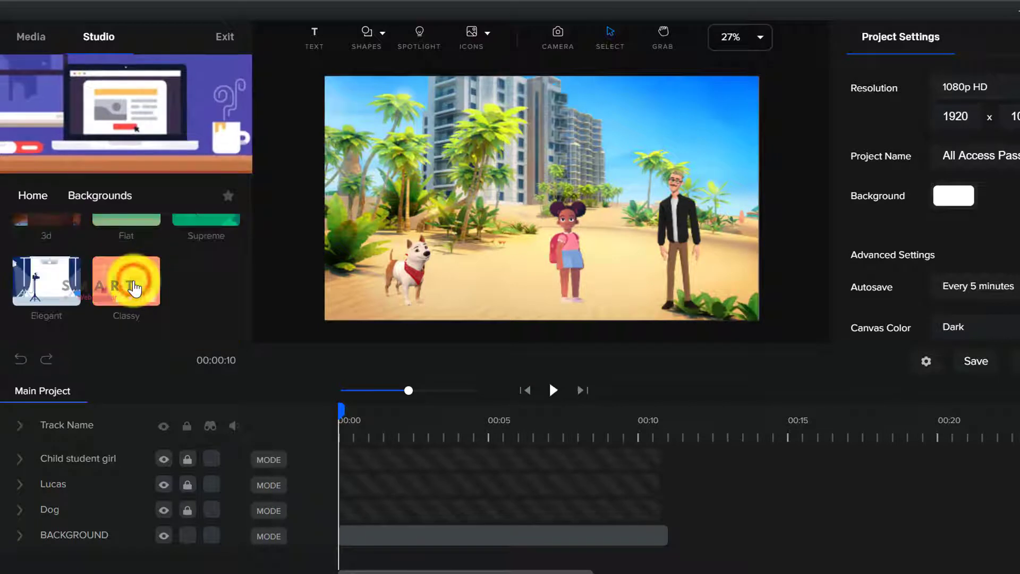
scroll(177, 290, up, 1)
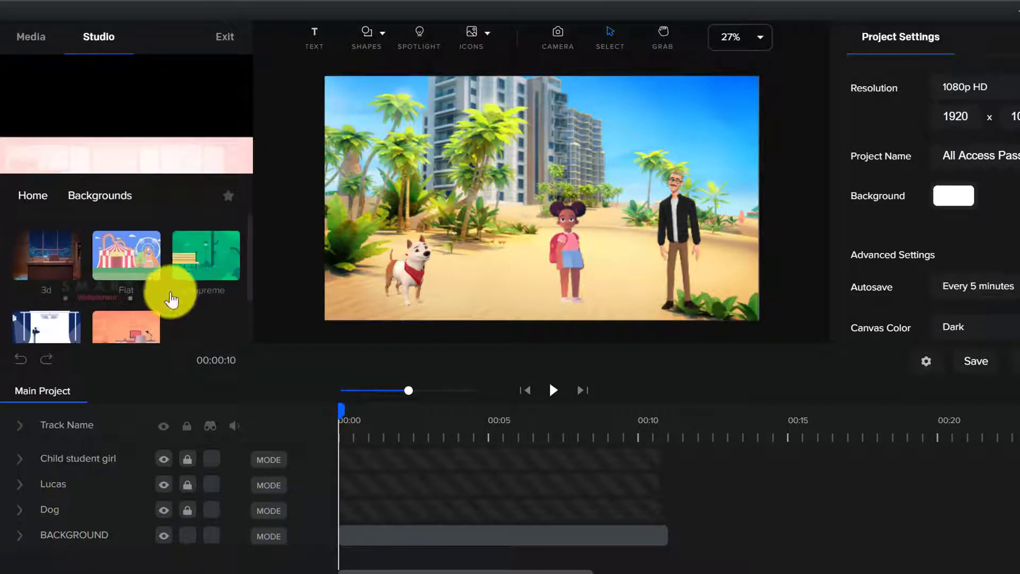
click(48, 268)
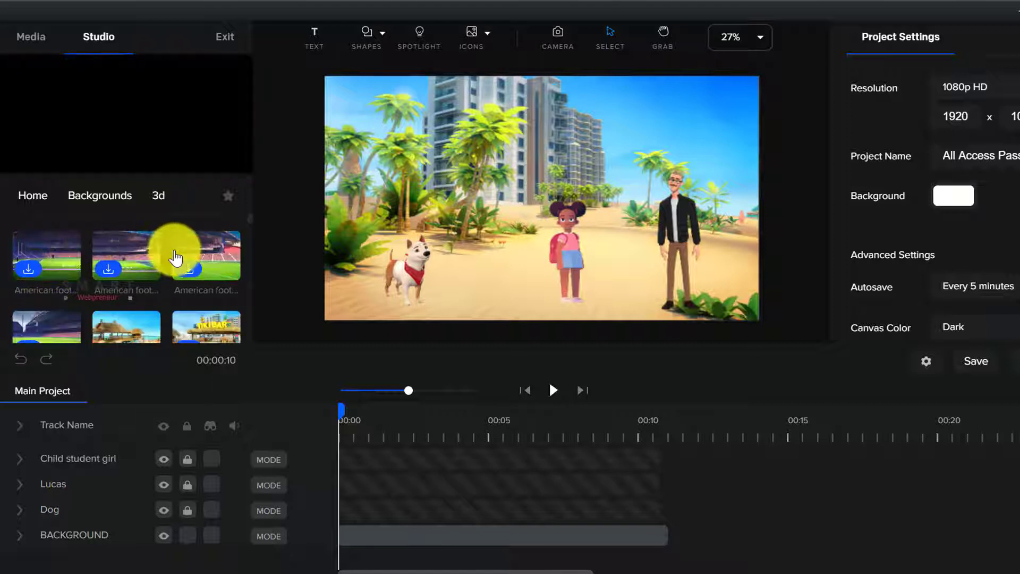
scroll(227, 279, down, 1)
scroll(226, 279, down, 1)
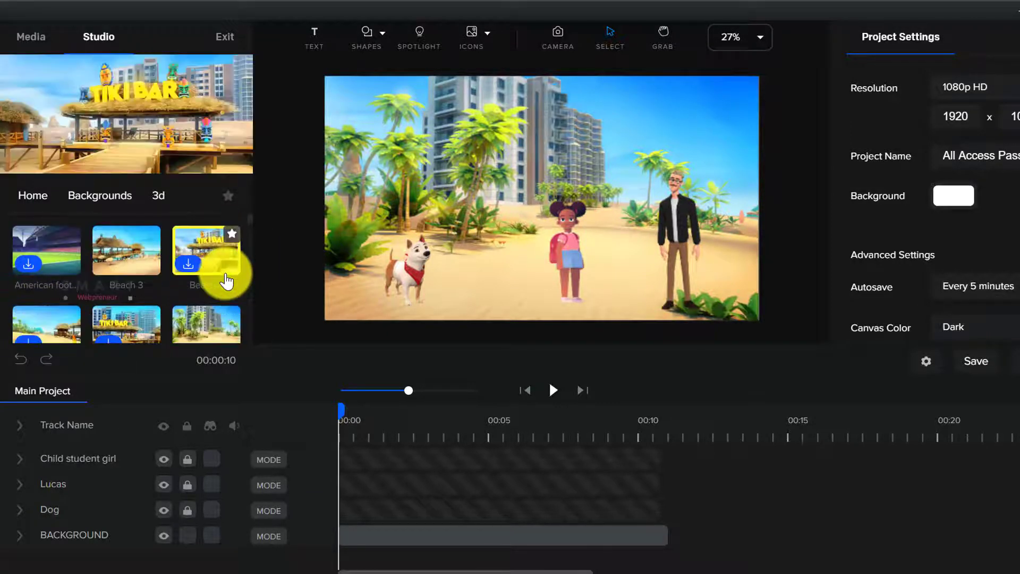
scroll(226, 279, down, 1)
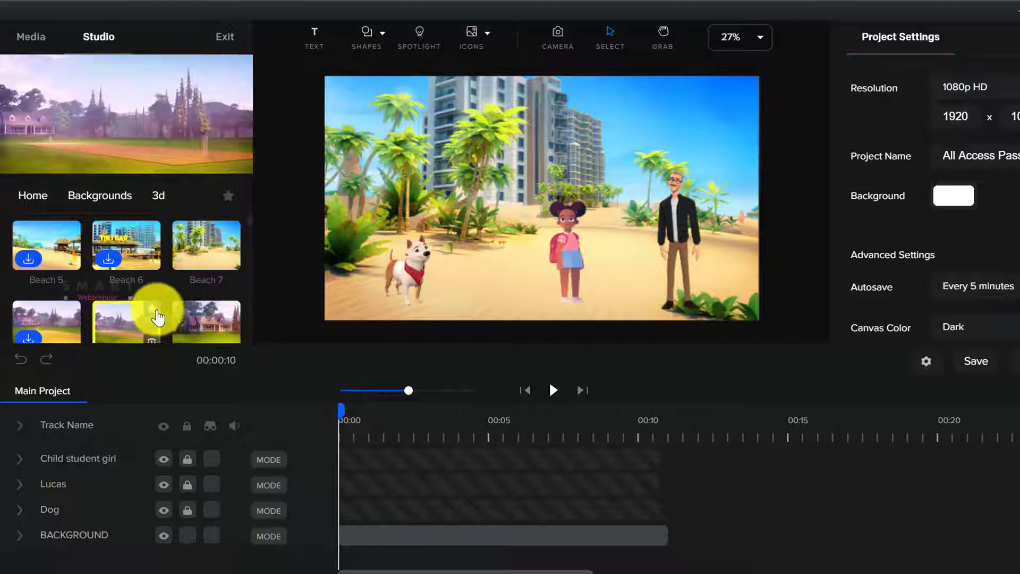
scroll(155, 316, down, 1)
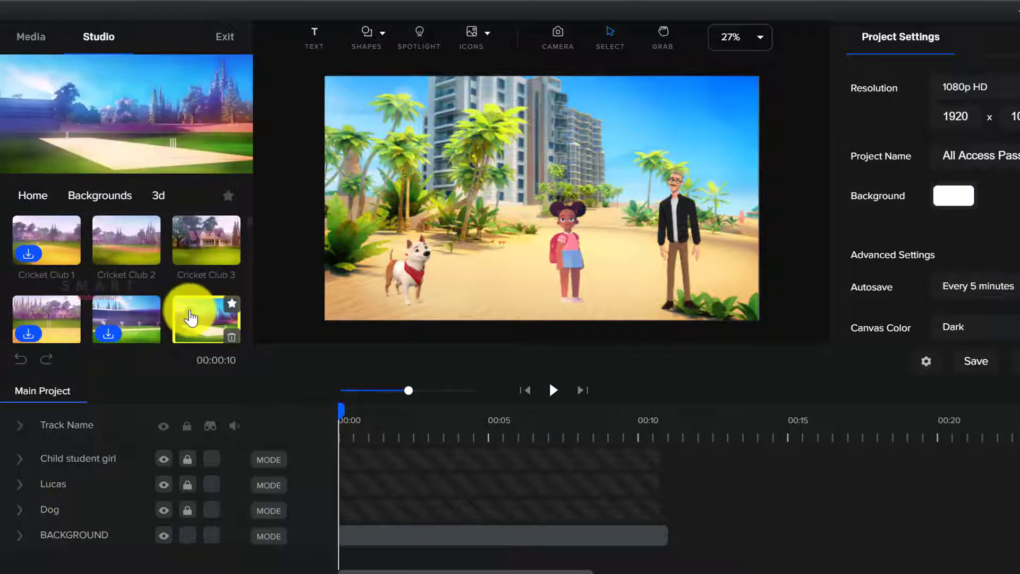
scroll(183, 311, down, 1)
scroll(148, 318, down, 1)
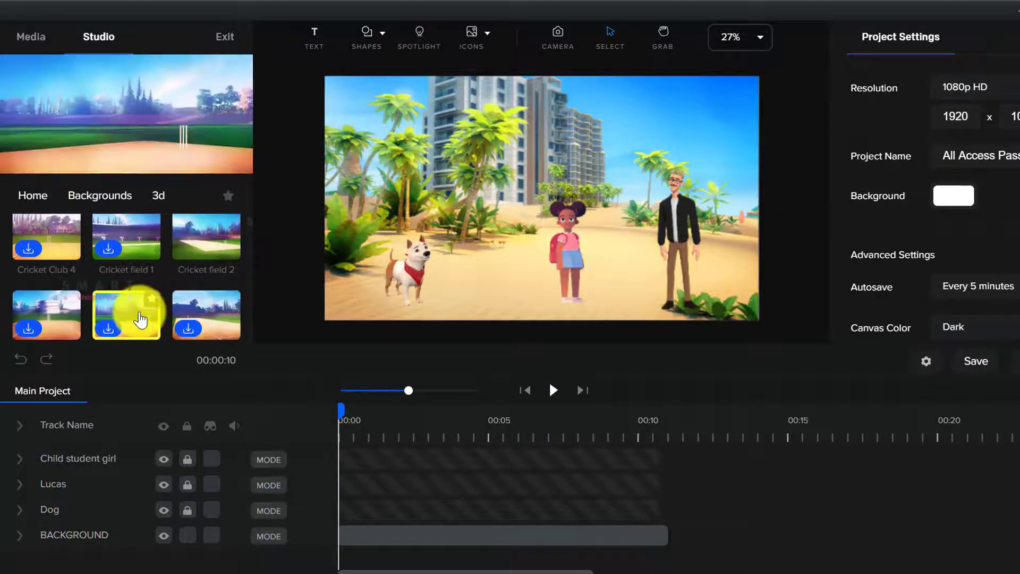
scroll(136, 307, down, 1)
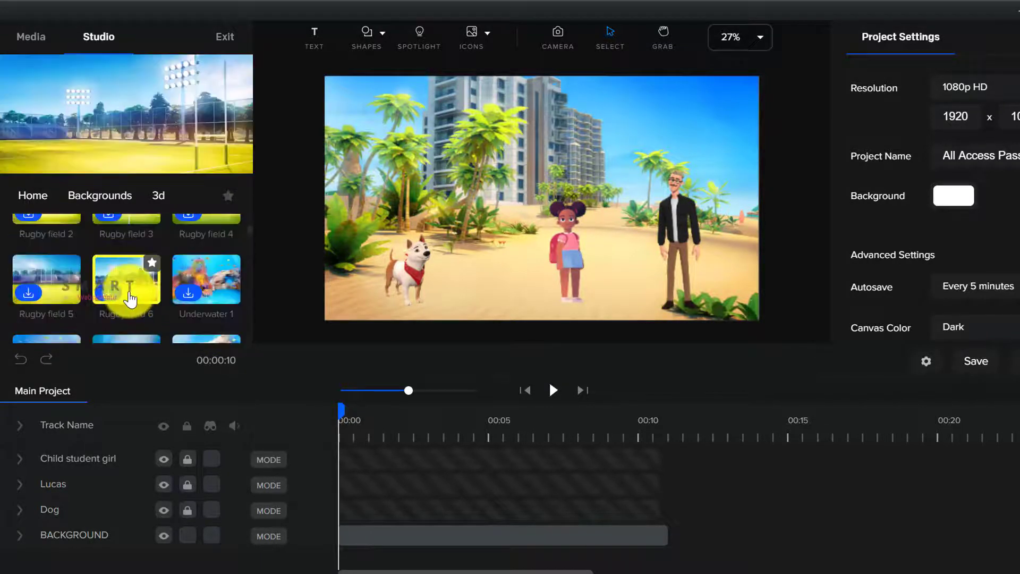
click(199, 291)
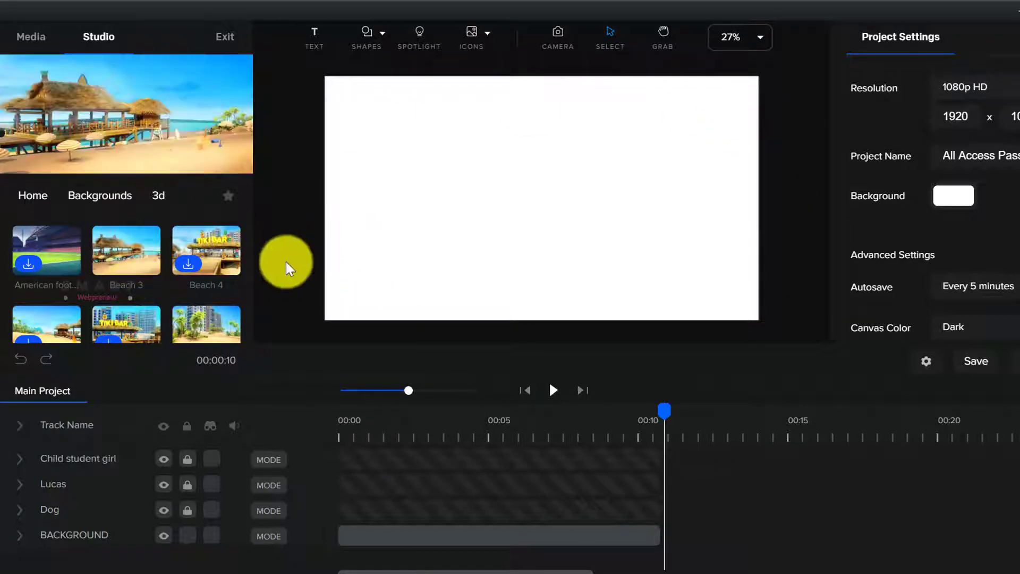
scroll(200, 279, down, 2)
mouse_move(206, 245)
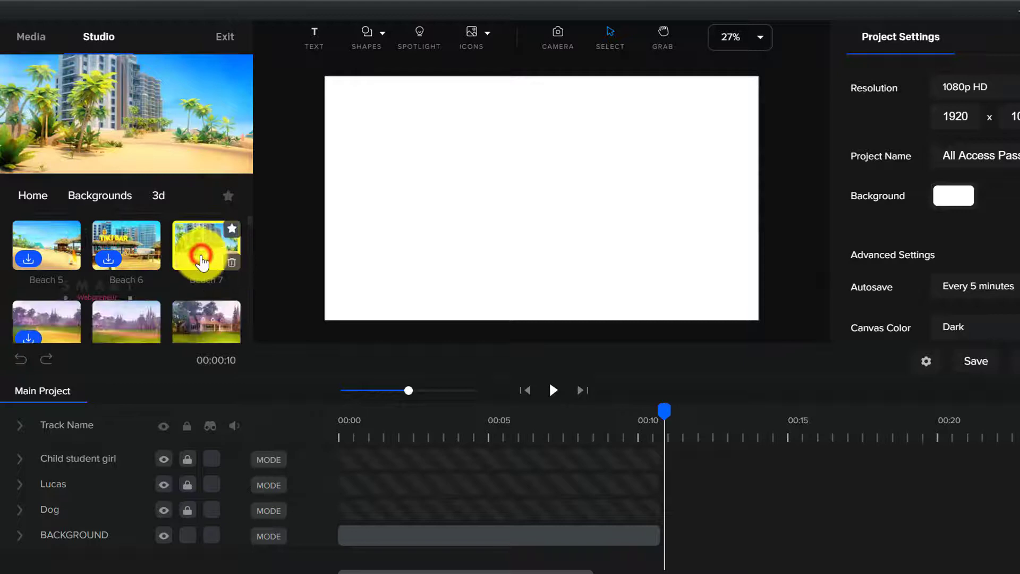
Step: Add the Beach 7 background at 10 seconds and move its track below the characters
drag(201, 261, 451, 223)
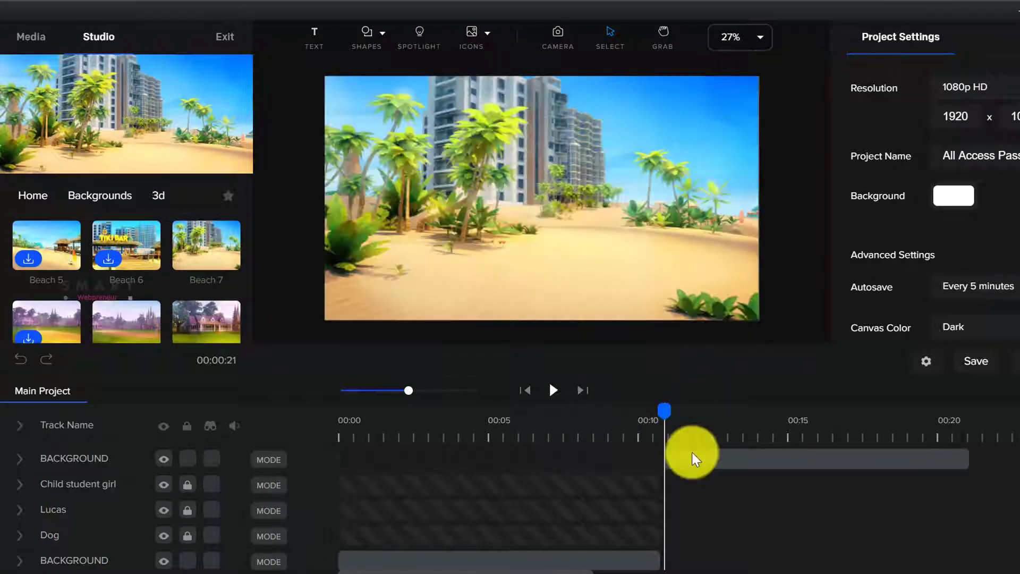
click(751, 462)
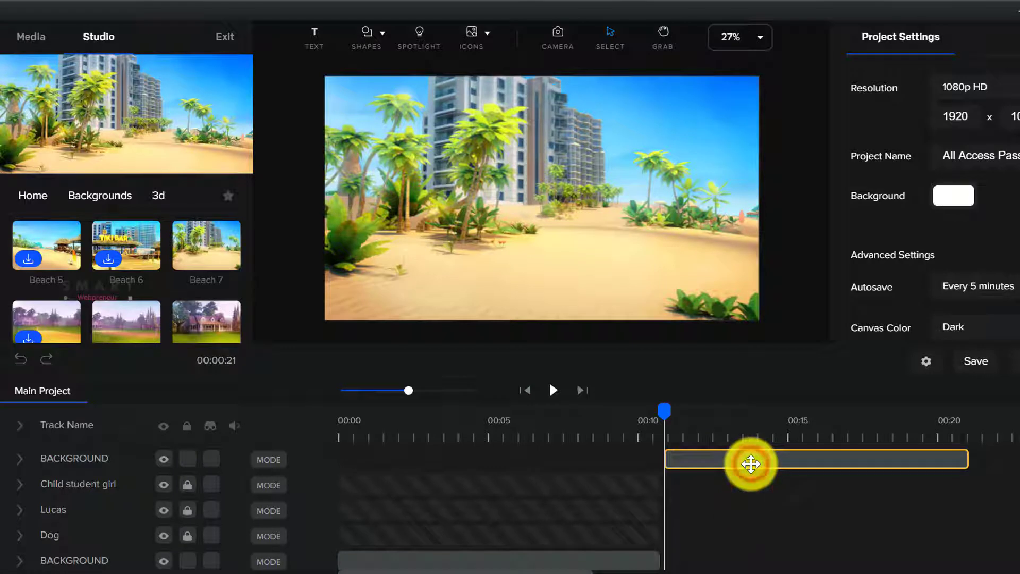
click(750, 464)
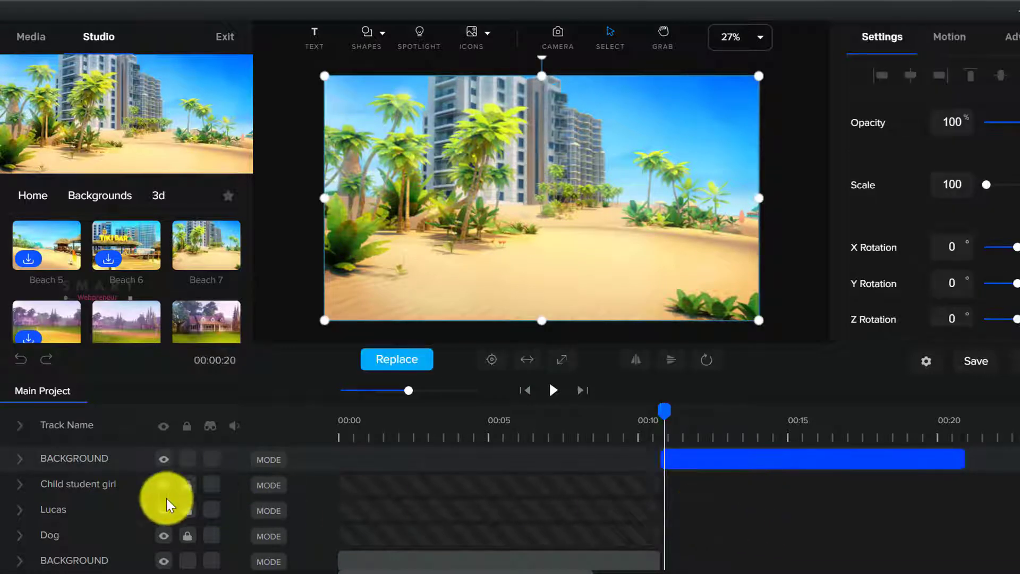
drag(53, 467, 54, 569)
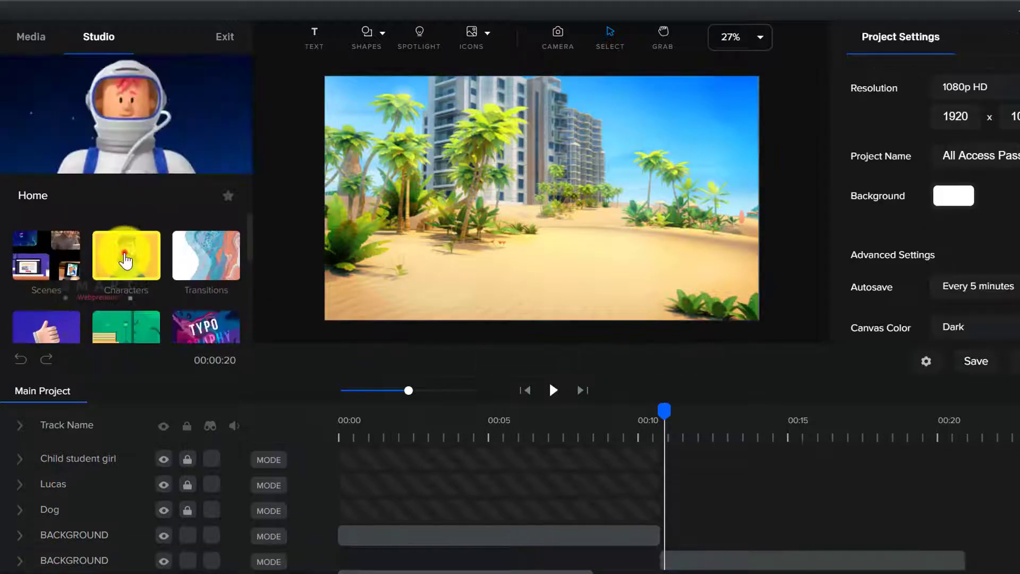
Step: Add Lucas from the Favorites 3D characters to the beach scene
click(124, 257)
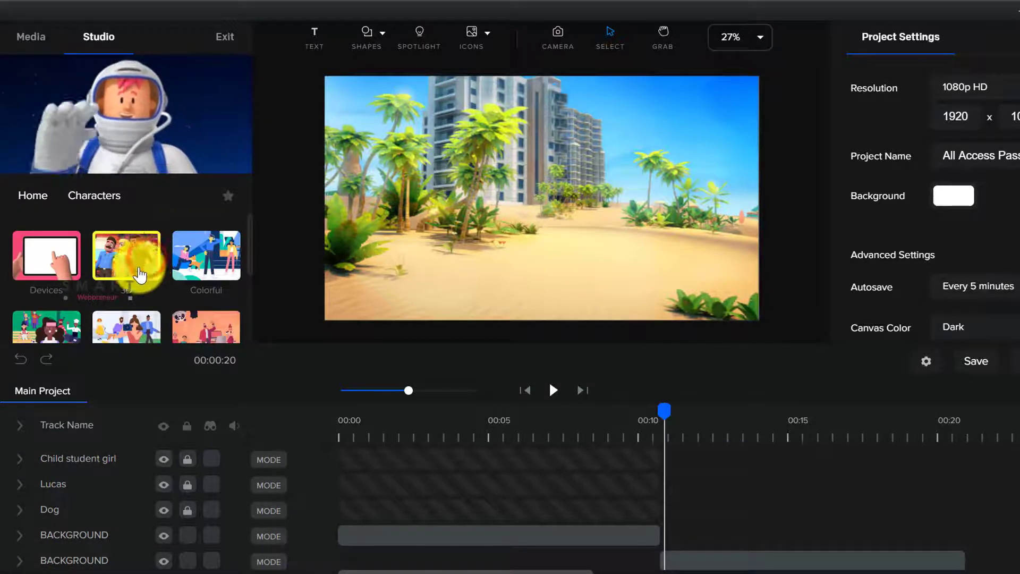
click(151, 265)
click(230, 199)
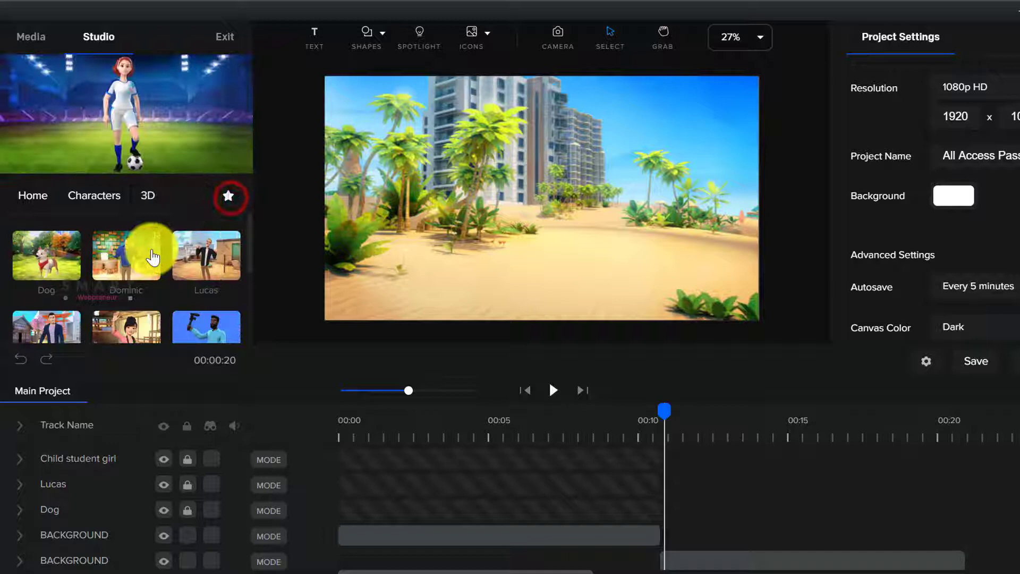
drag(199, 254, 611, 243)
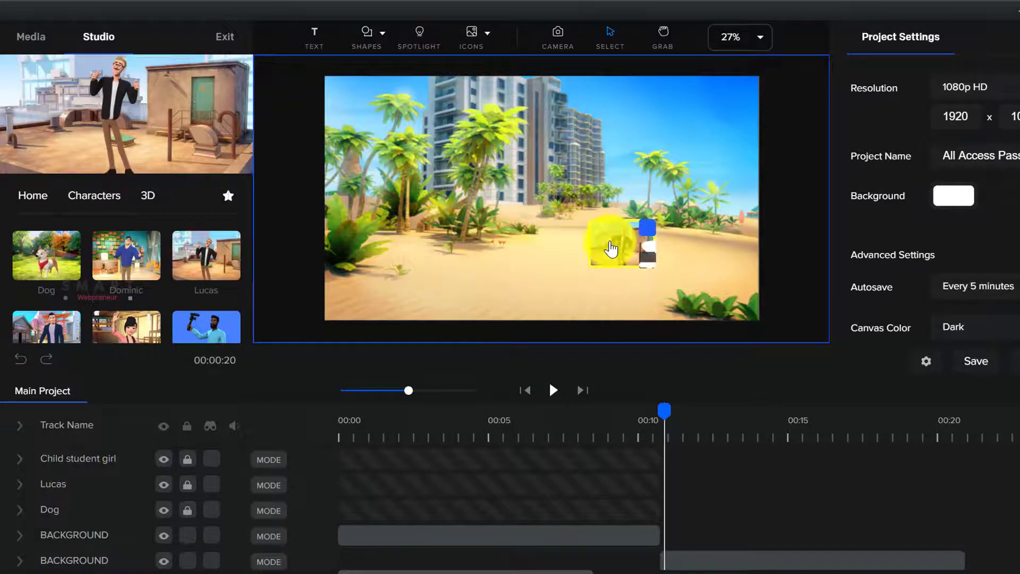
Step: Move Lucas to the right, scale him to 73 and flip him horizontally
drag(526, 235, 606, 232)
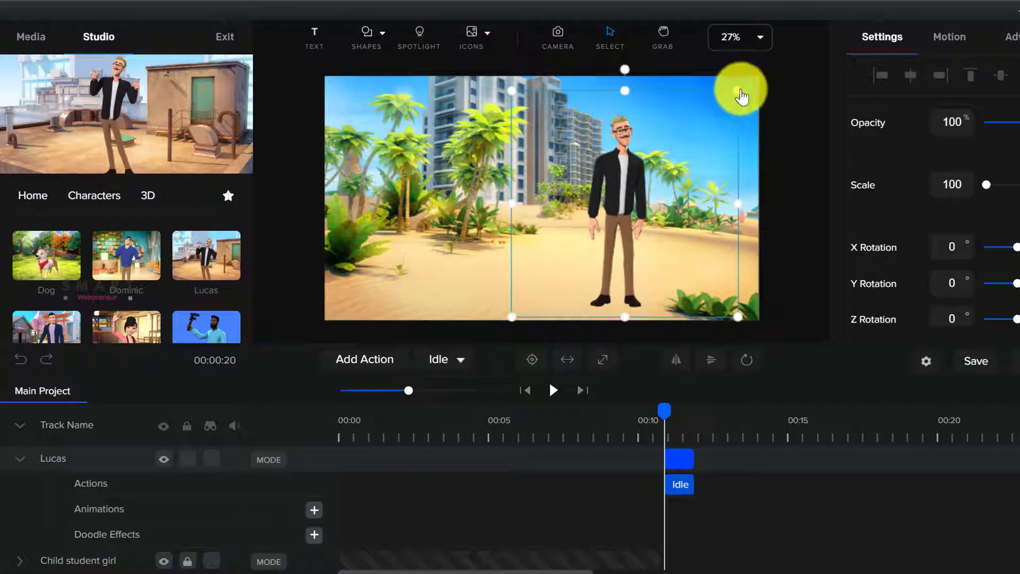
drag(735, 90, 696, 142)
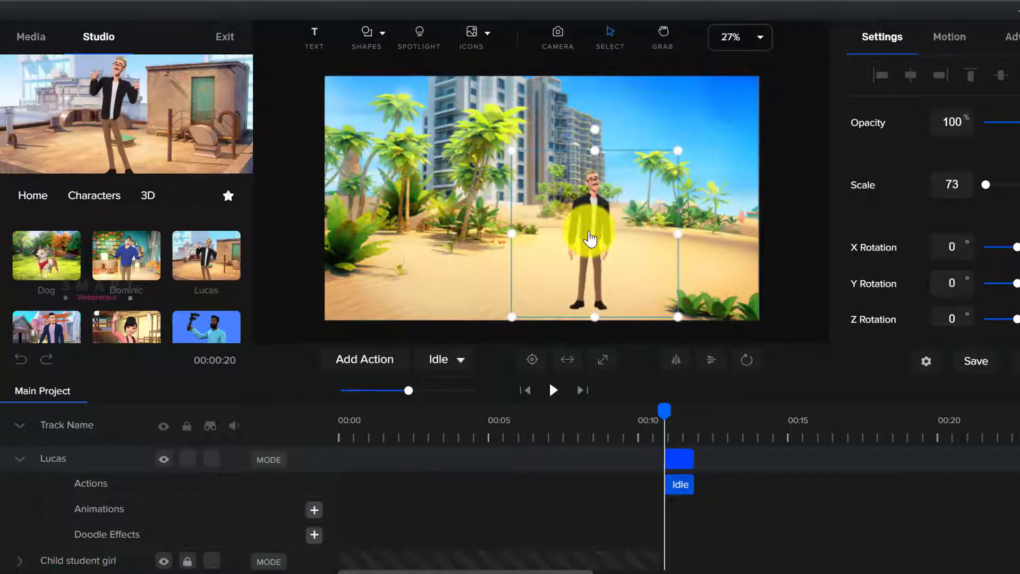
drag(615, 222, 623, 225)
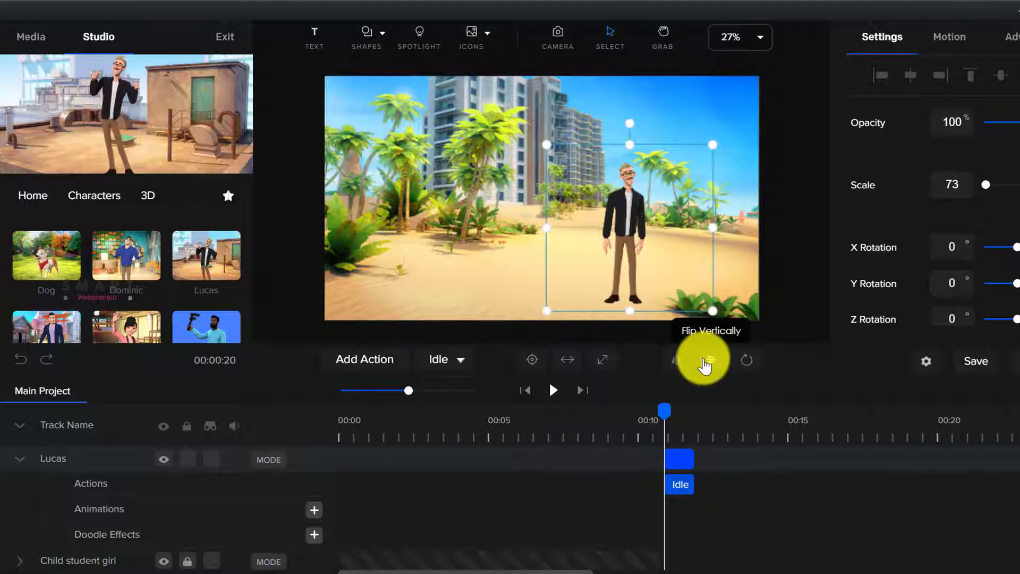
click(676, 362)
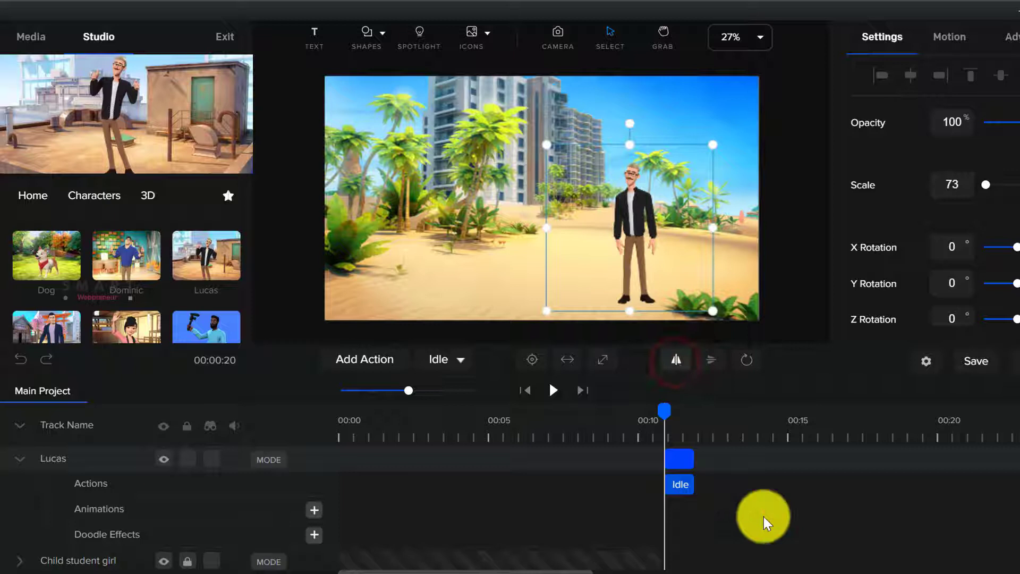
click(772, 511)
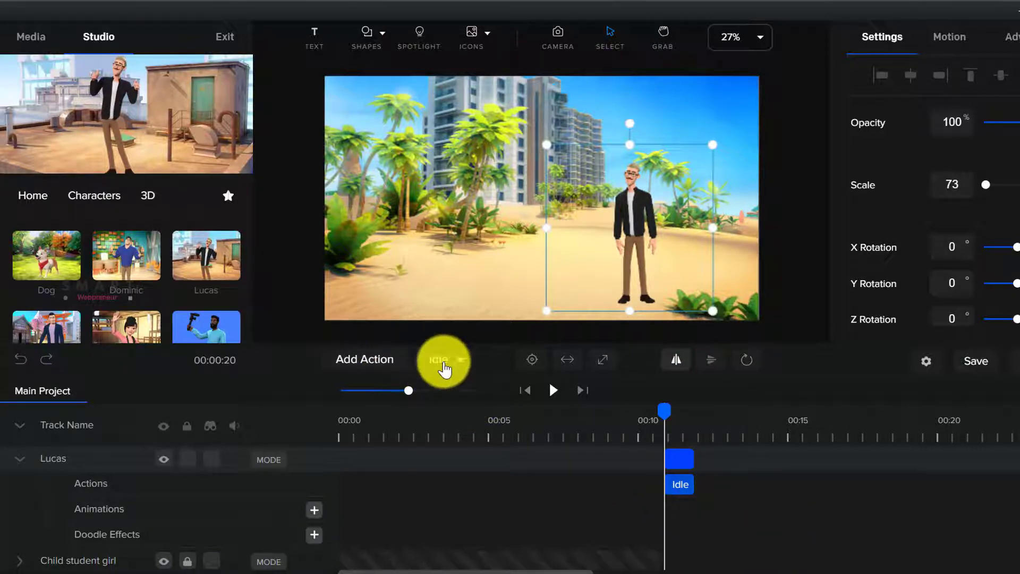
Step: Set Lucas's action to Clapping and preview it in playback
click(460, 364)
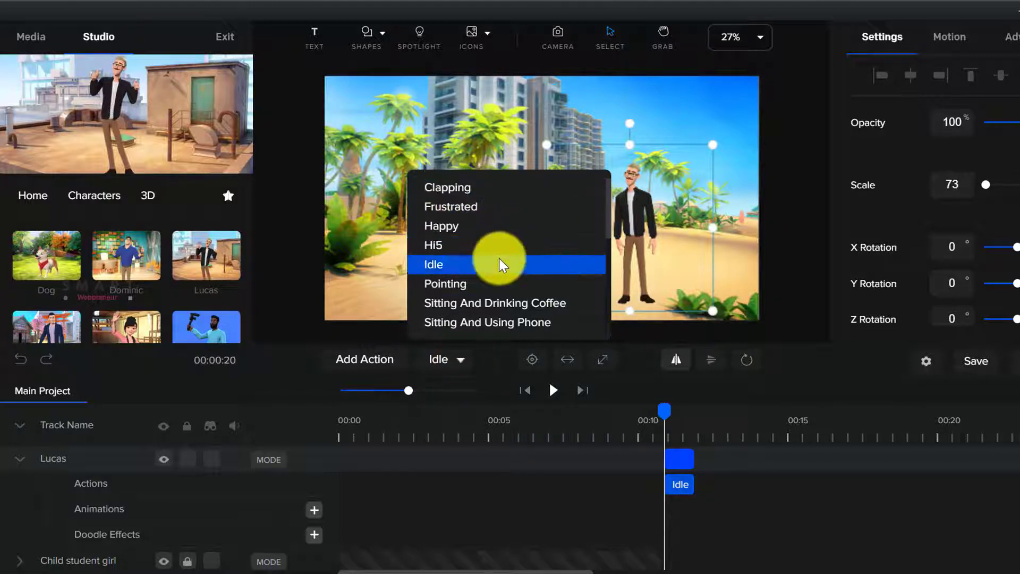
scroll(500, 263, down, 1)
scroll(494, 273, up, 2)
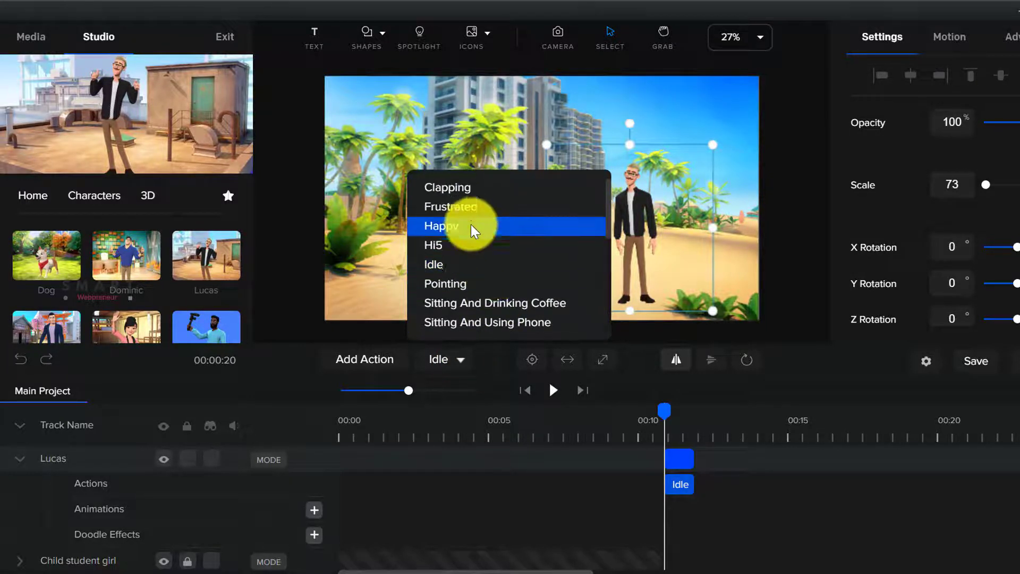
click(472, 192)
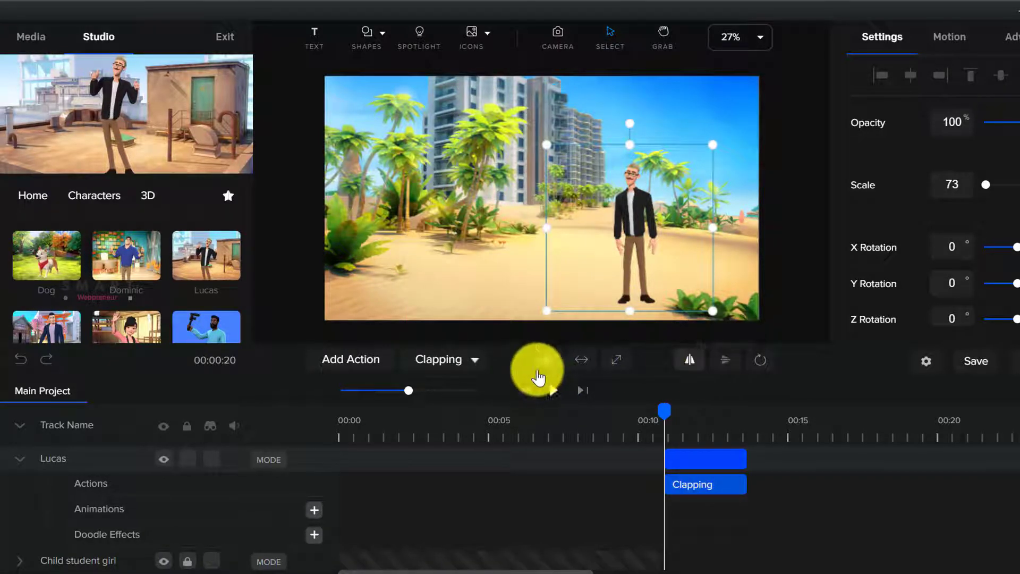
click(549, 390)
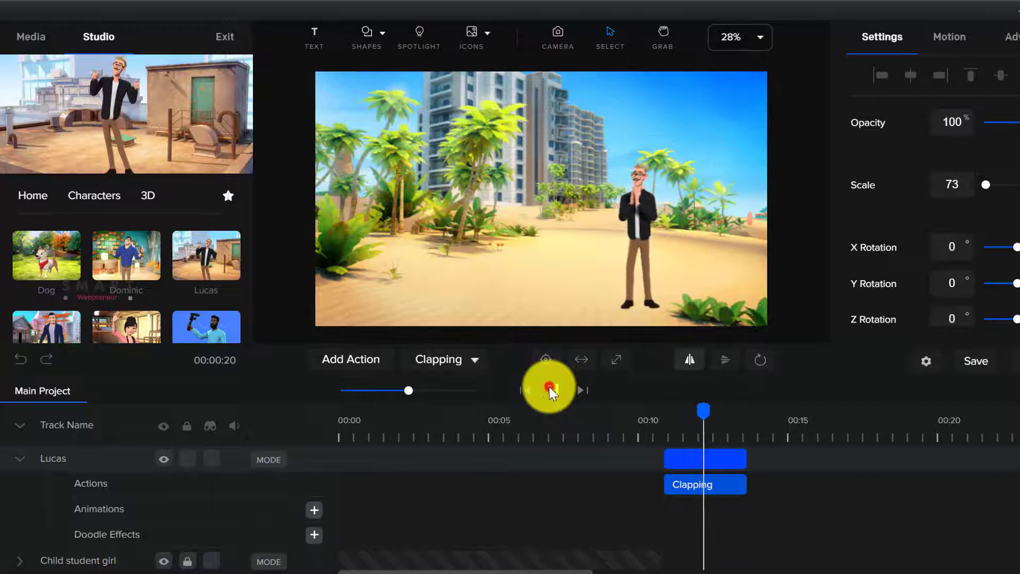
click(549, 391)
Step: Try Lucas's Happy action, then return him to Idle and deselect him
click(472, 363)
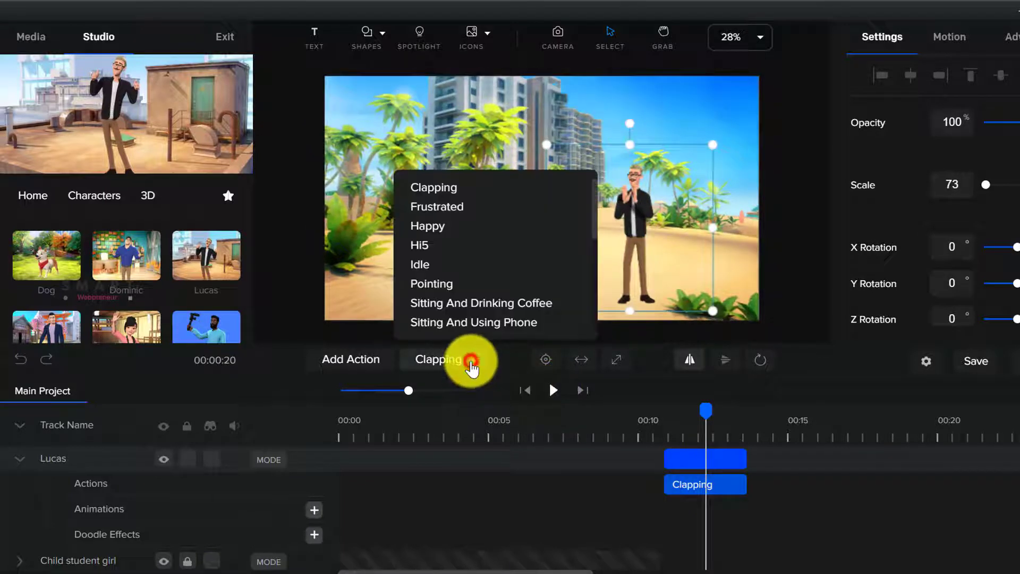
click(434, 226)
click(438, 365)
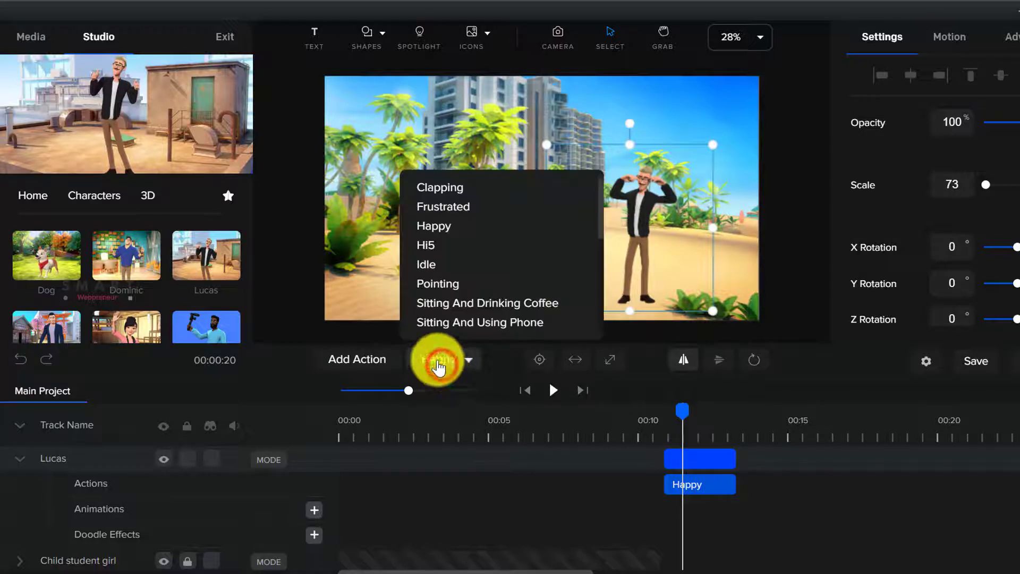
click(434, 264)
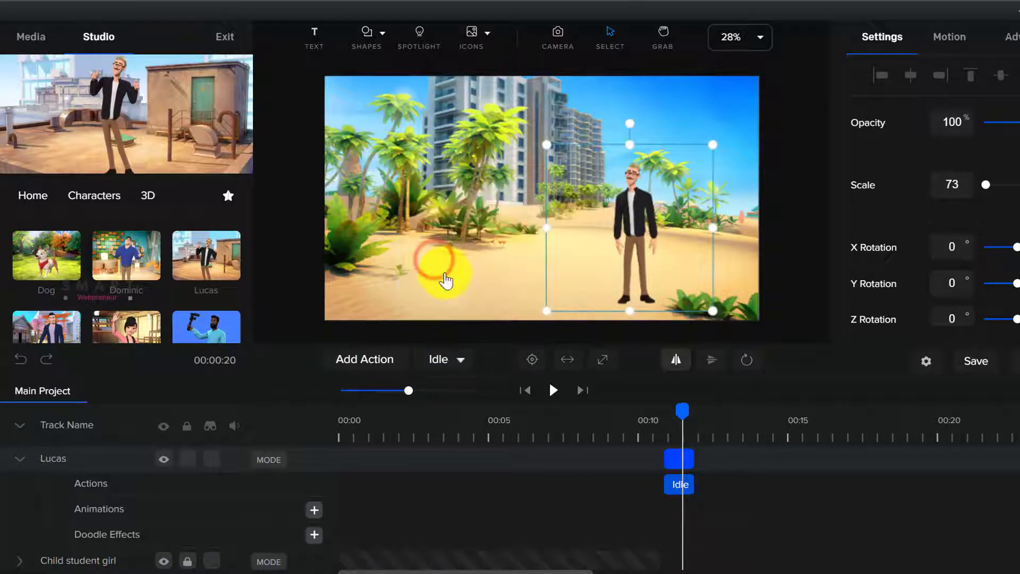
click(720, 443)
scroll(151, 278, down, 1)
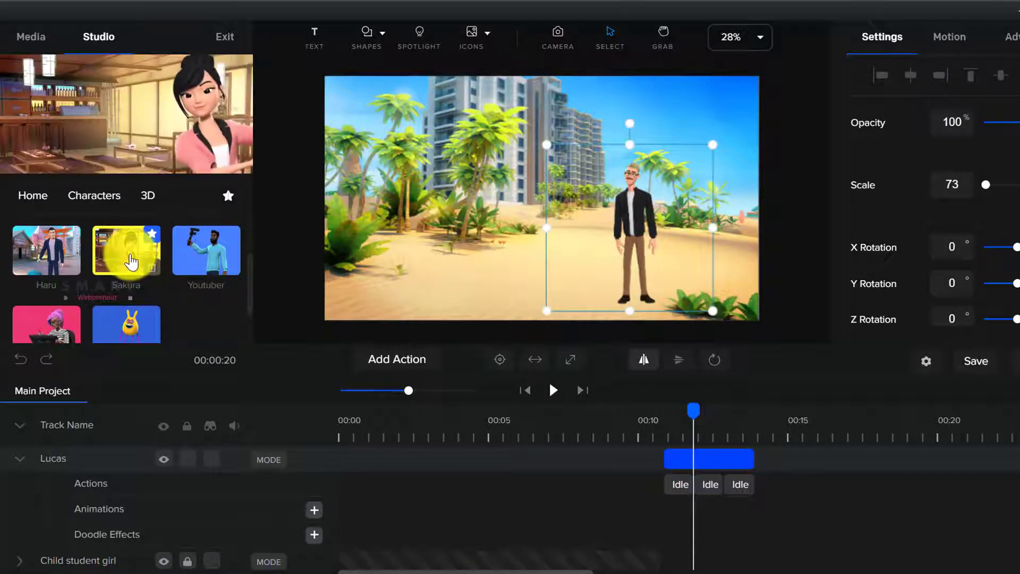
Step: Add Sakura at scale 71 to the right of Lucas with the Pointing action
drag(130, 261, 521, 220)
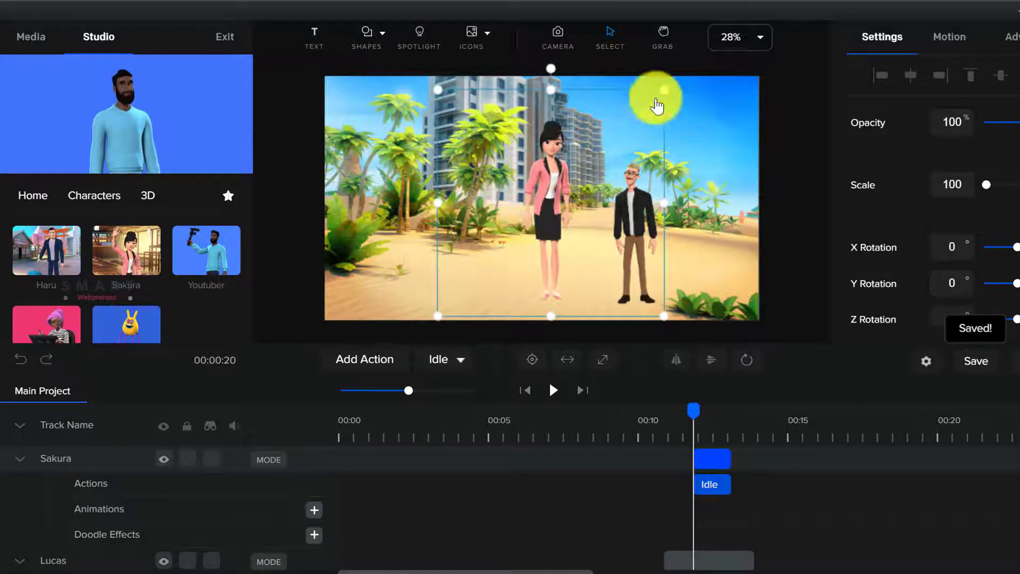
drag(663, 91, 604, 156)
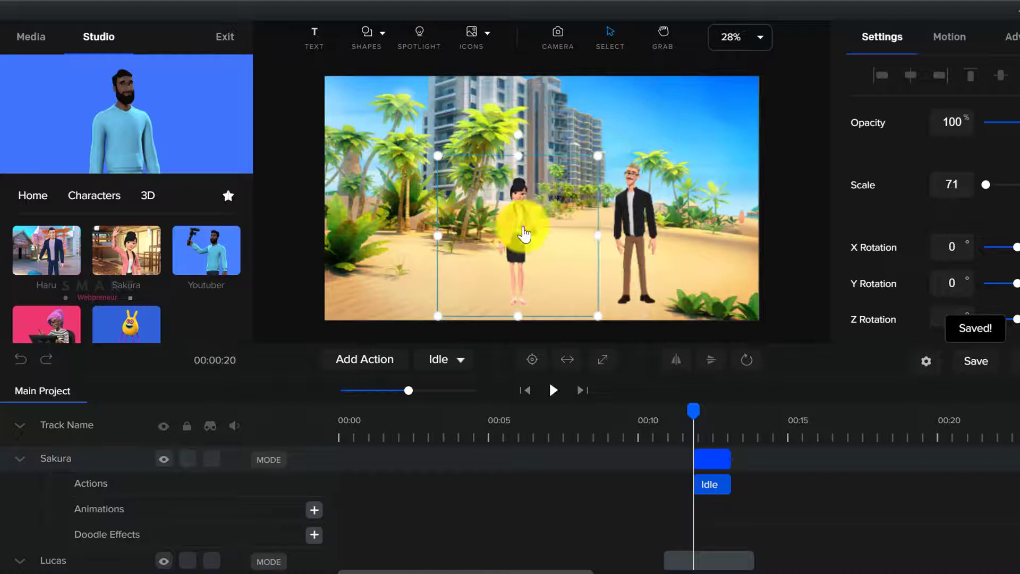
click(513, 226)
drag(549, 224, 585, 224)
click(845, 502)
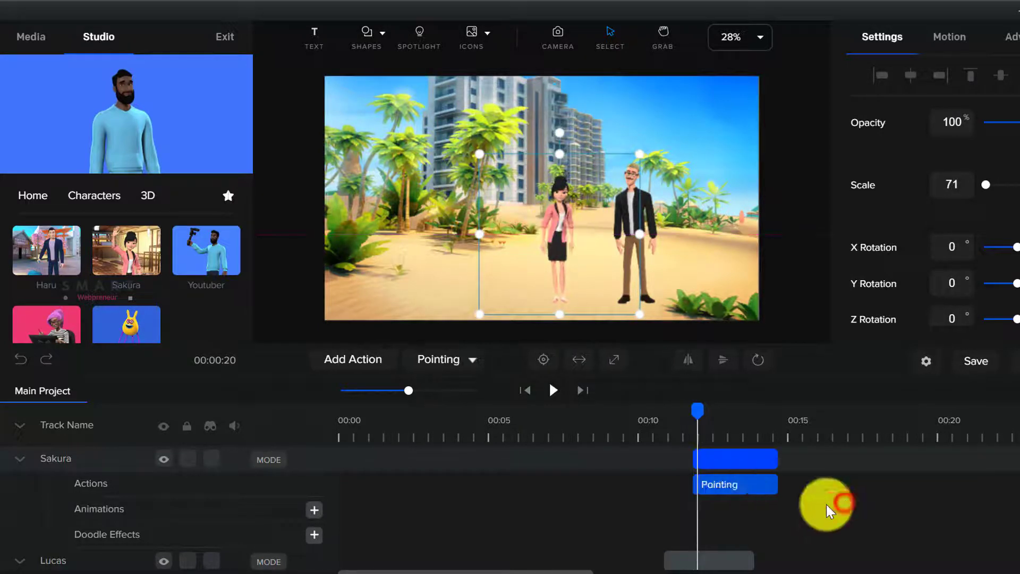
scroll(56, 271, up, 2)
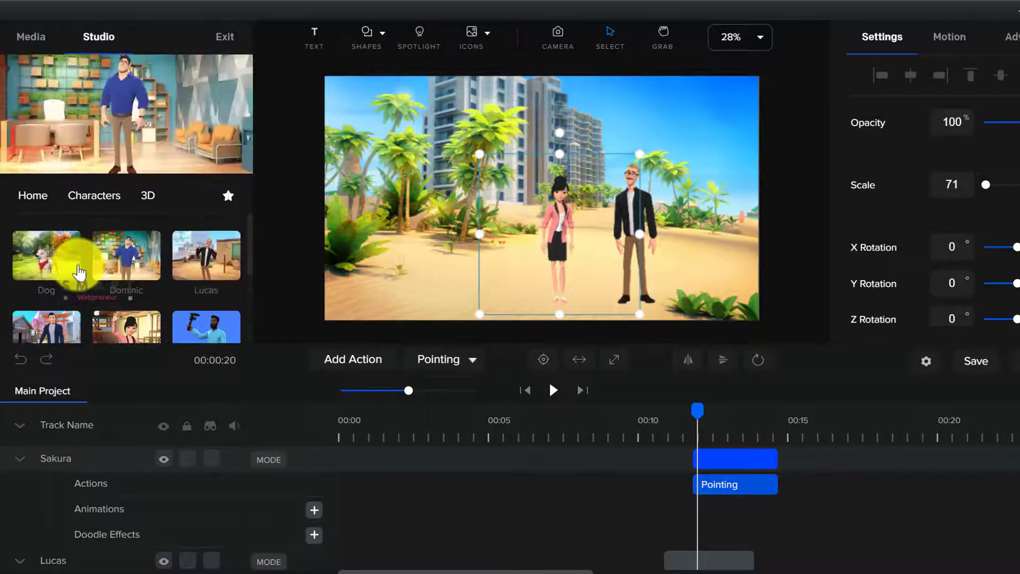
Step: Add the dog to the beach, shrink it, and move it left of Sakura
mouse_move(47, 279)
mouse_down()
mouse_move(431, 276)
mouse_move(433, 292)
mouse_up()
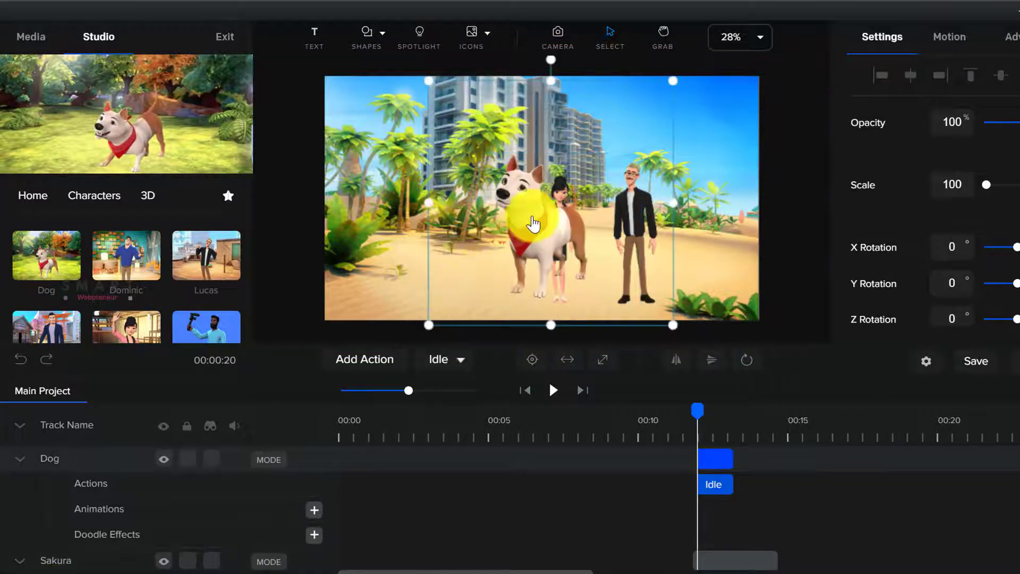
drag(428, 81, 522, 174)
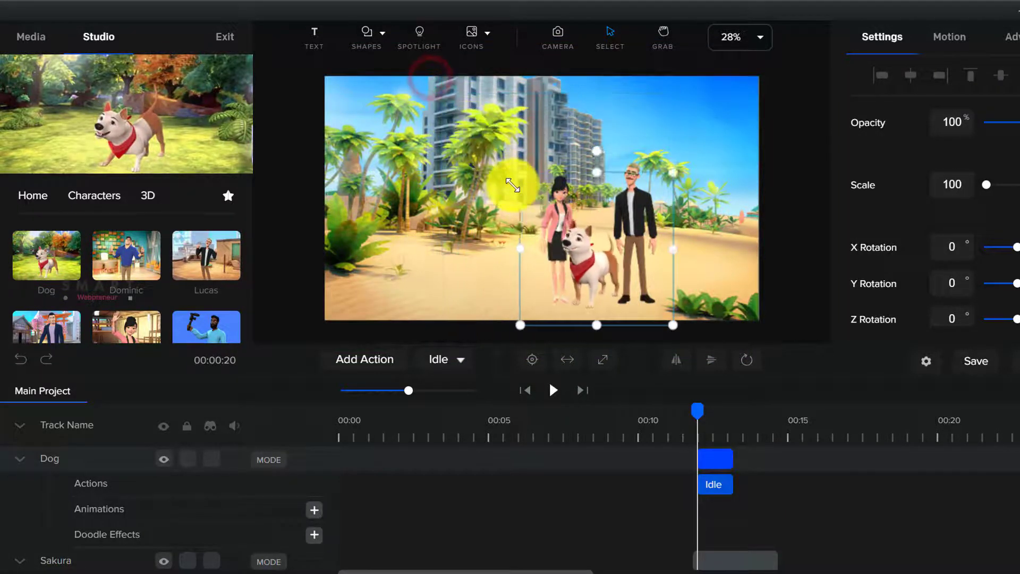
drag(598, 283, 464, 281)
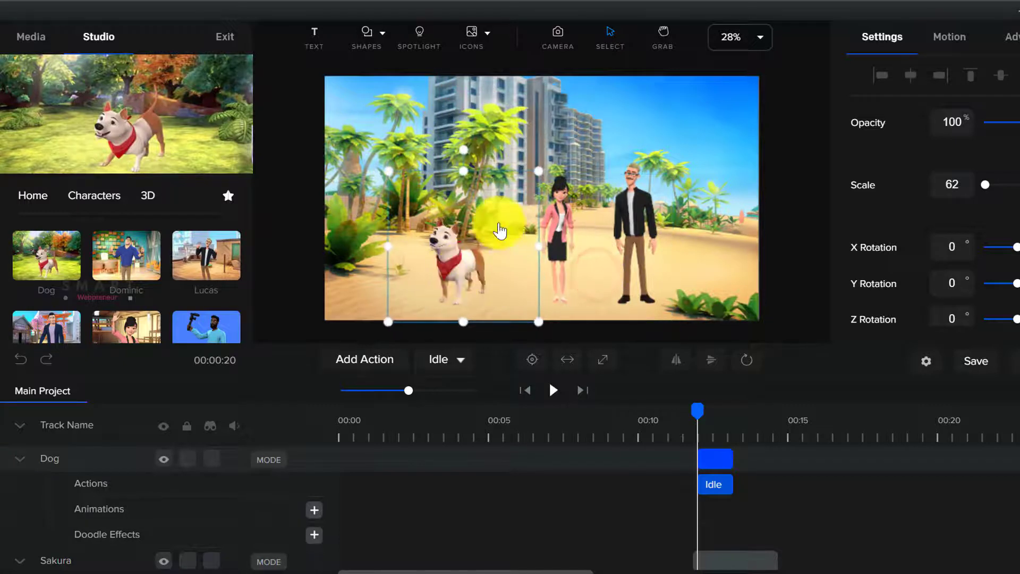
Step: Scale the dog down to 48, nudge it right and up, and mirror it
drag(540, 172, 506, 203)
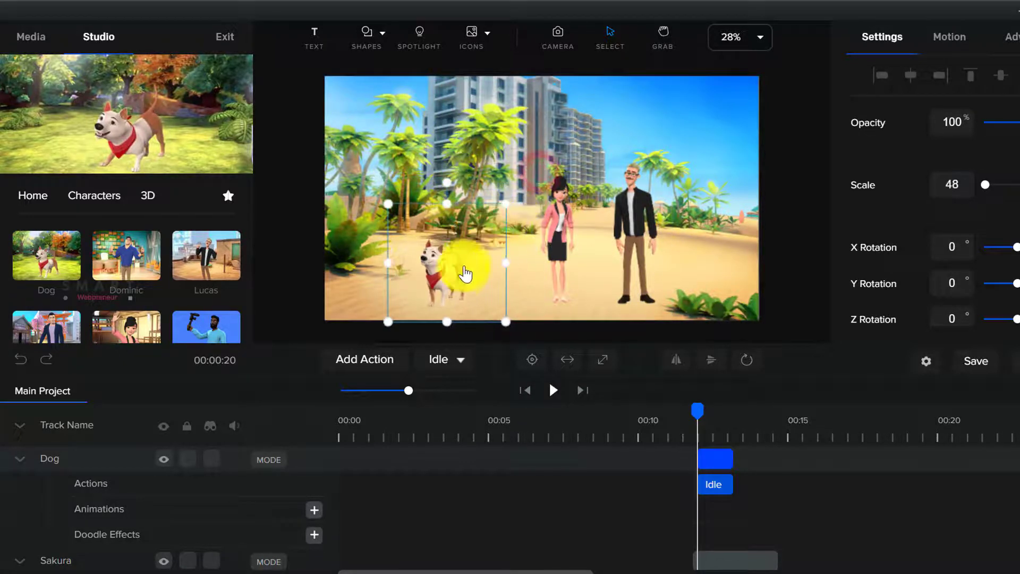
drag(458, 275, 467, 271)
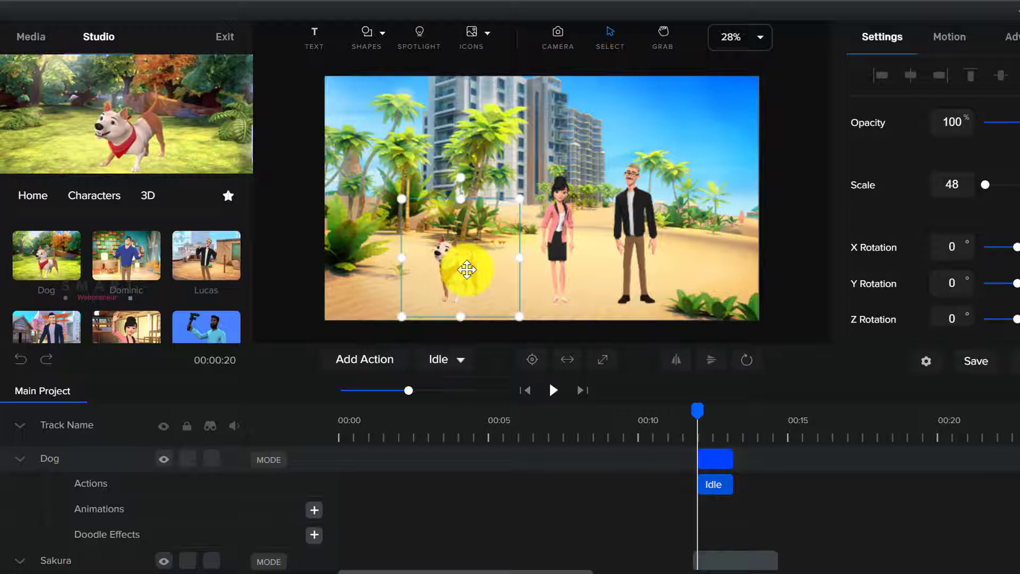
click(676, 360)
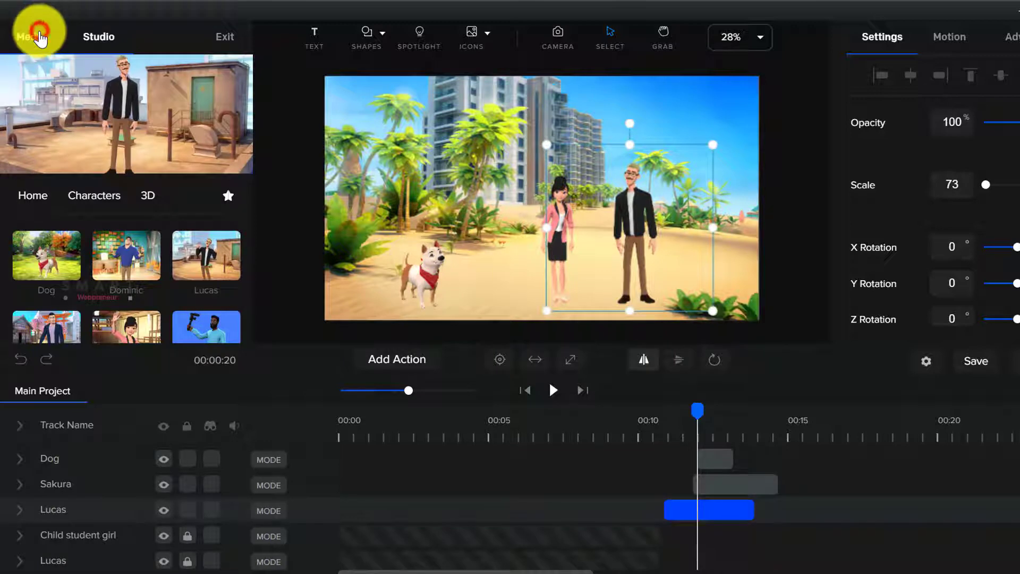
Step: Show the media library, then preview the dog, Sakura and Lucas beach scene and pause it
click(38, 37)
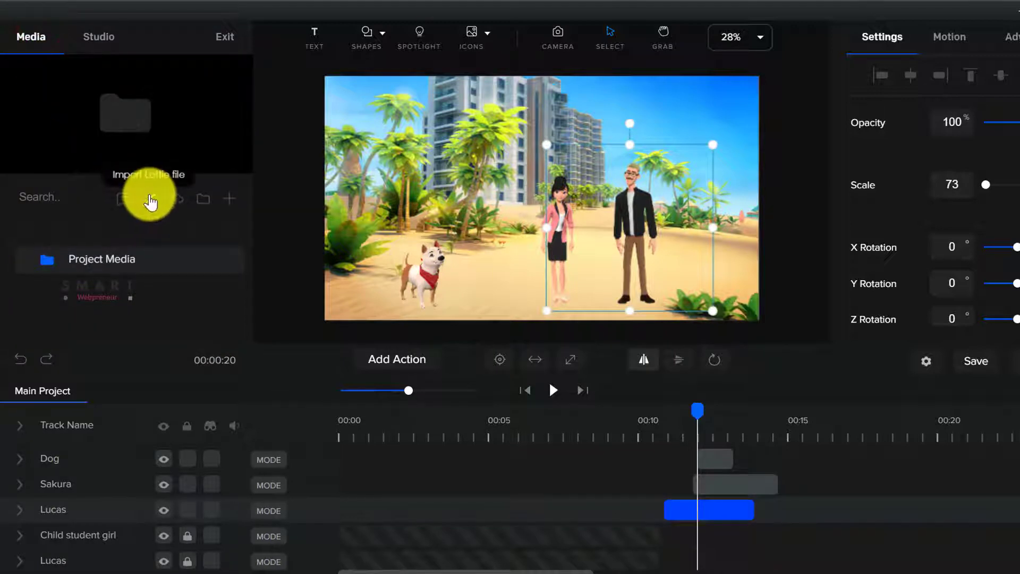
click(553, 390)
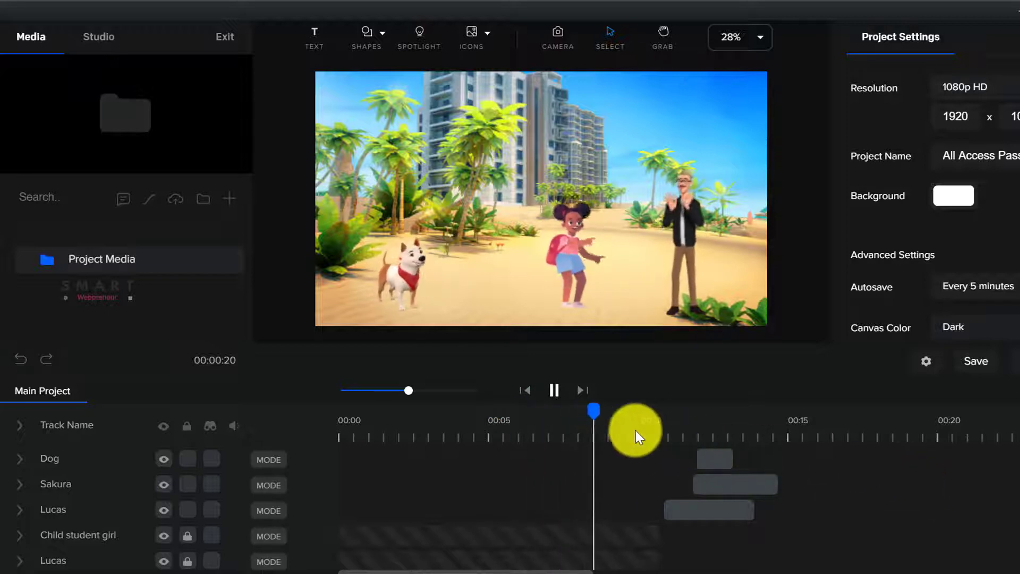
click(549, 396)
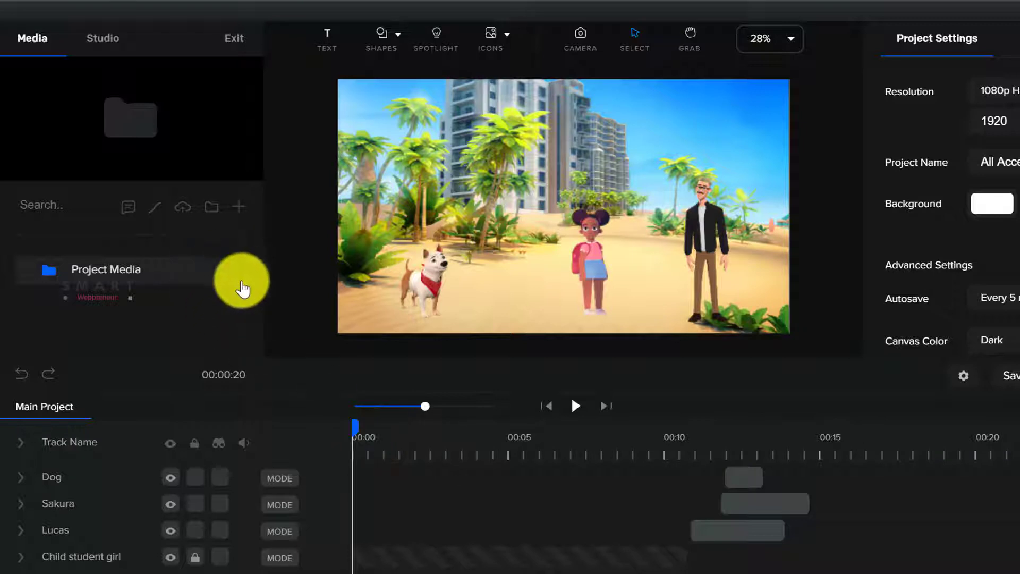
Step: Generate a Kate-voiced speech clip saying 'Welcome to the video...'
click(128, 209)
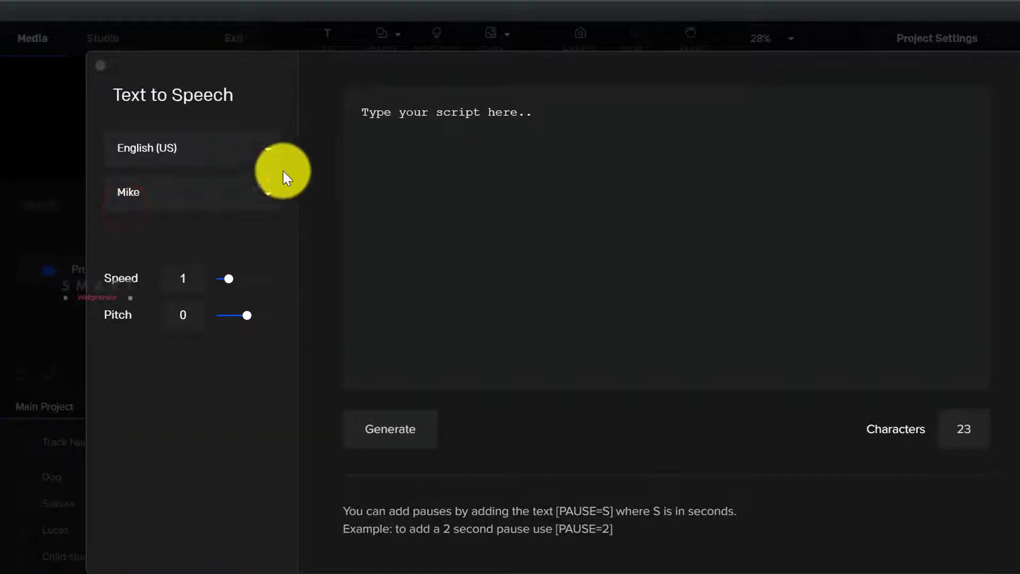
click(258, 198)
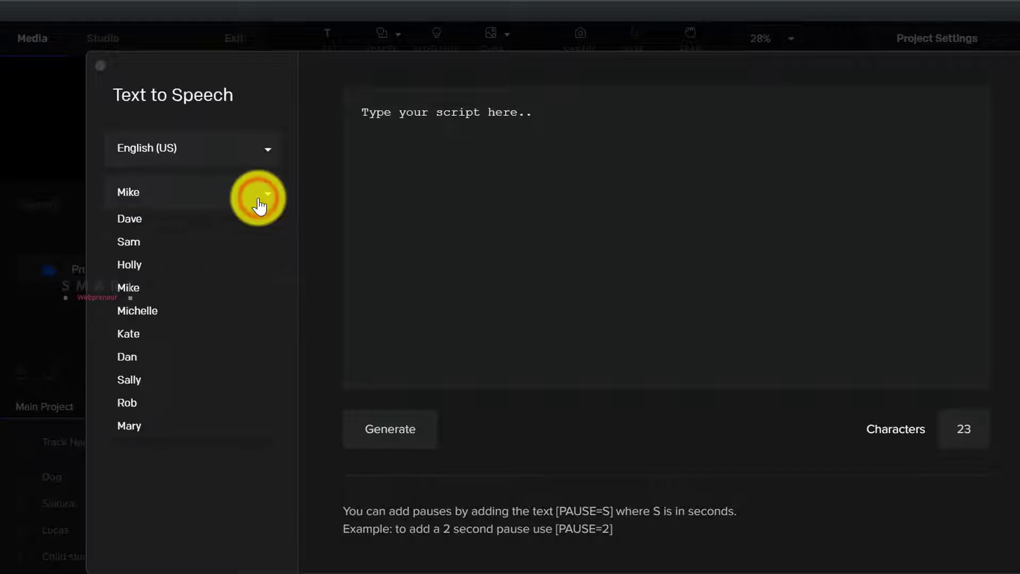
click(259, 198)
click(380, 114)
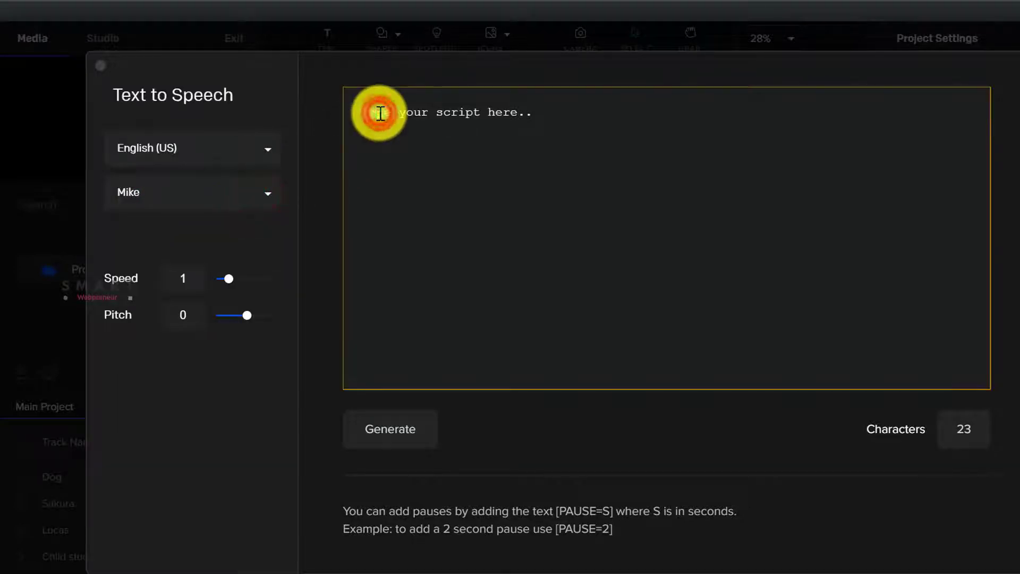
drag(361, 112, 580, 117)
text(Welcome to the video.)
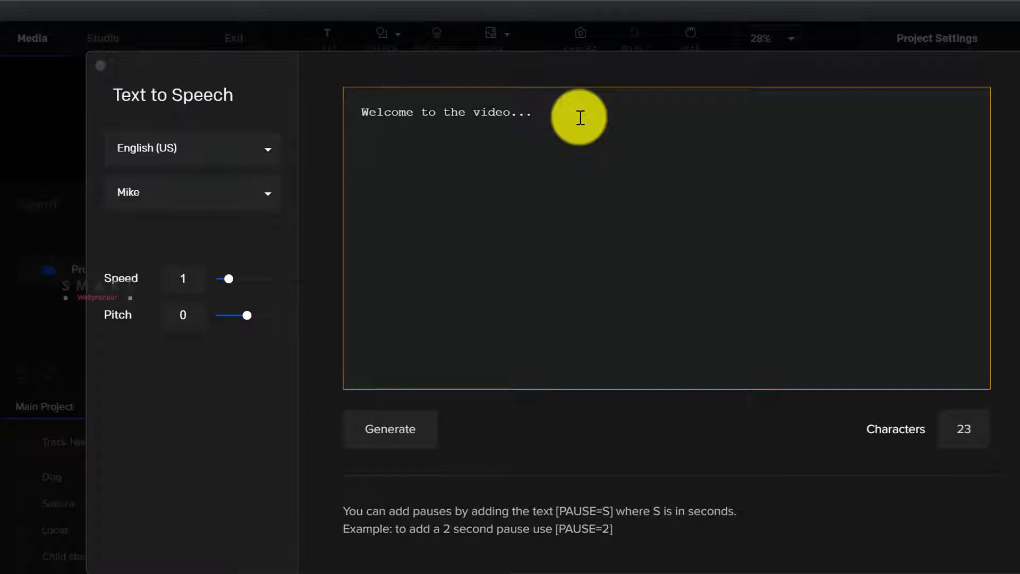
click(216, 194)
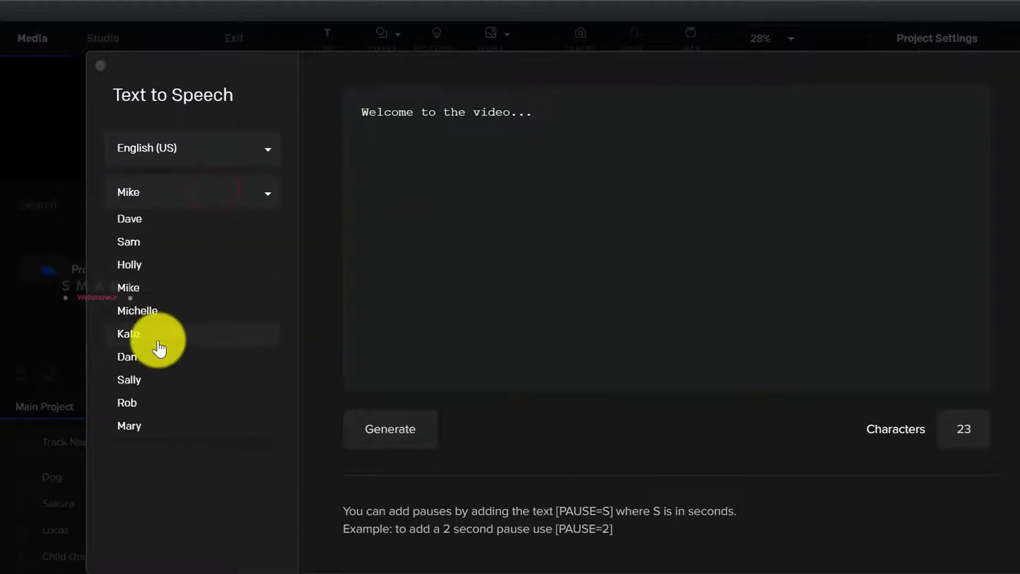
click(159, 348)
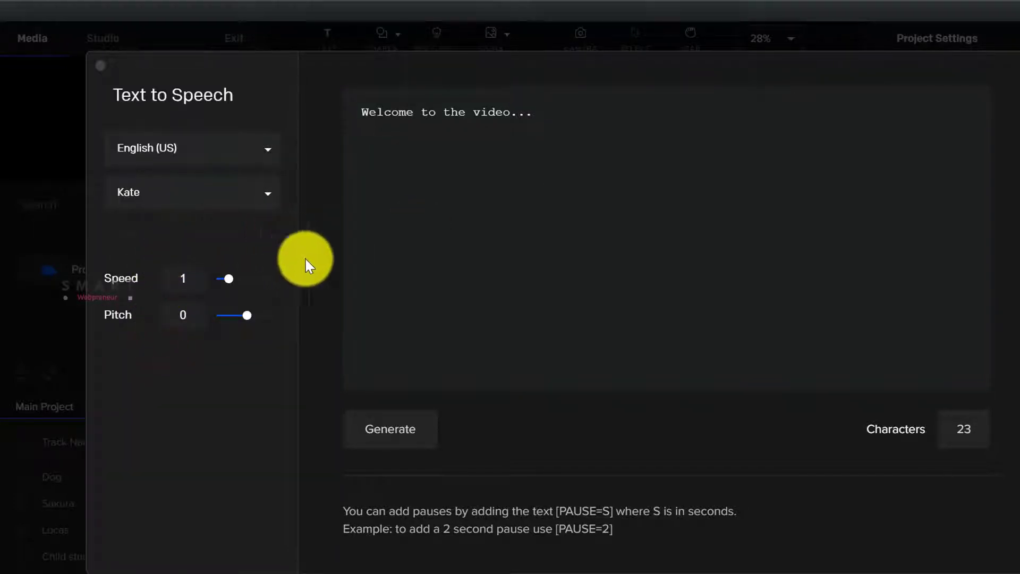
click(406, 433)
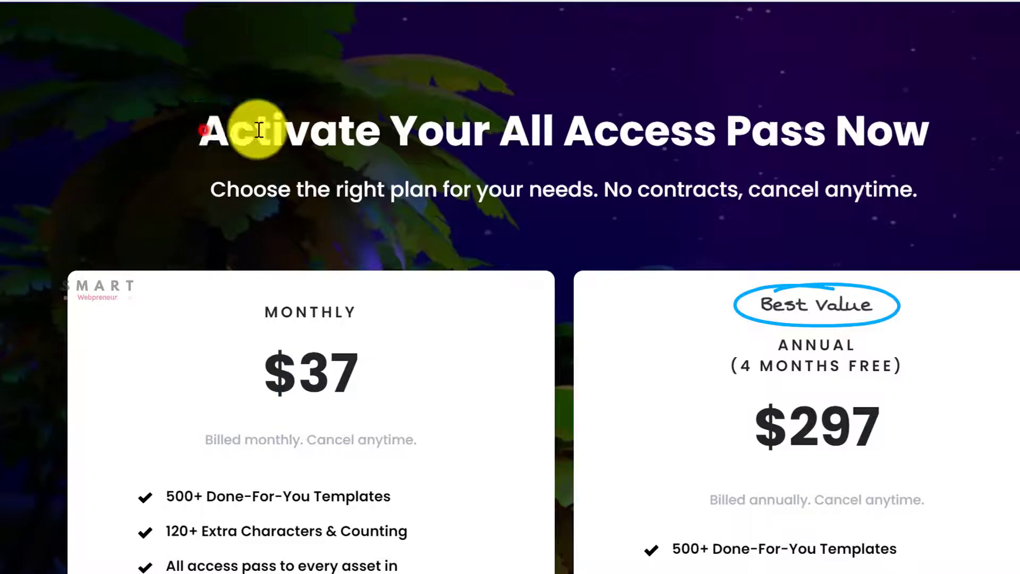
Step: Highlight and then clear the 'Activate Your All Access Pass Now' pricing heading
drag(201, 130, 966, 130)
click(977, 124)
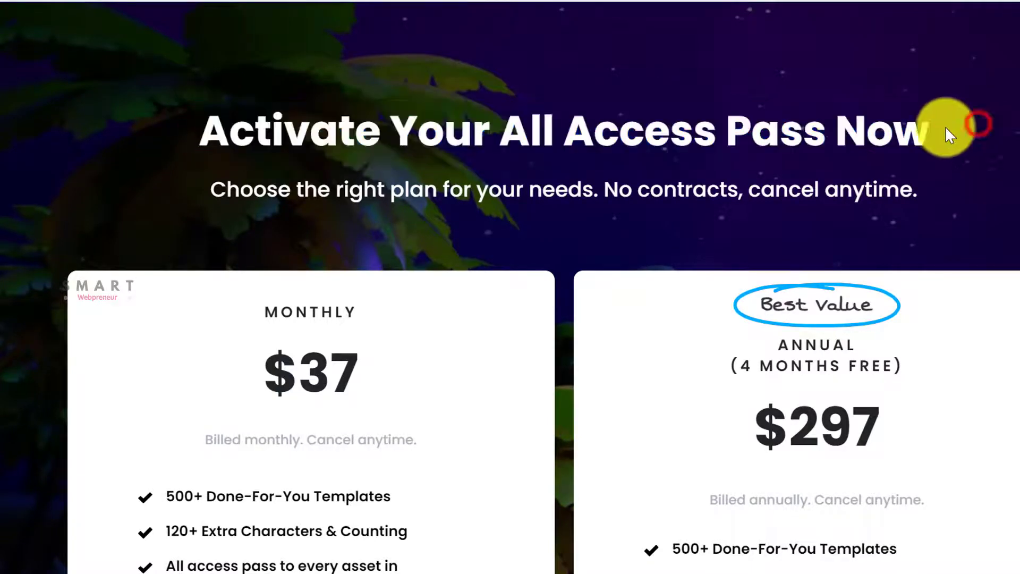
scroll(495, 224, down, 1)
scroll(494, 229, down, 1)
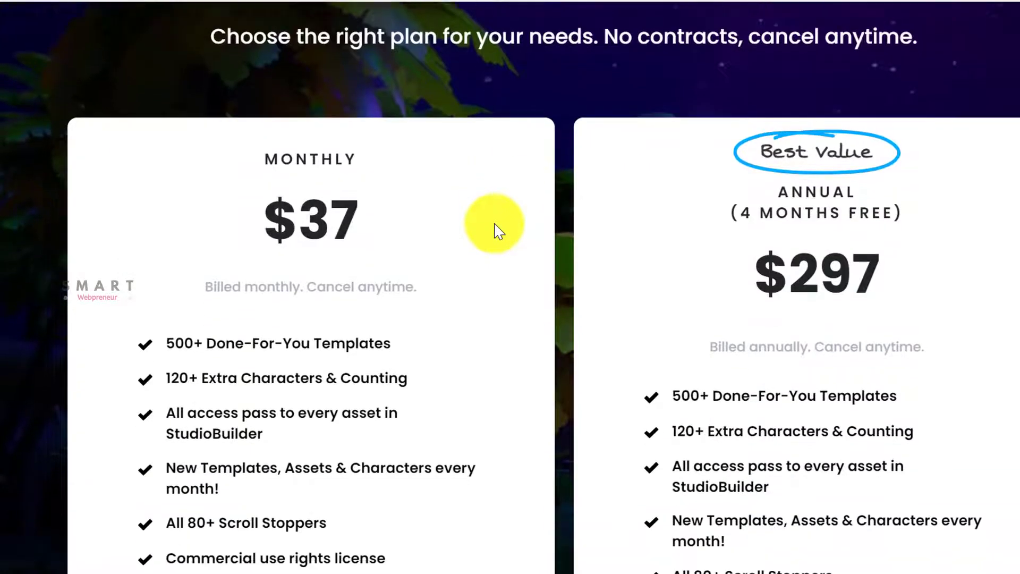
scroll(494, 229, down, 1)
scroll(494, 229, down, 1)
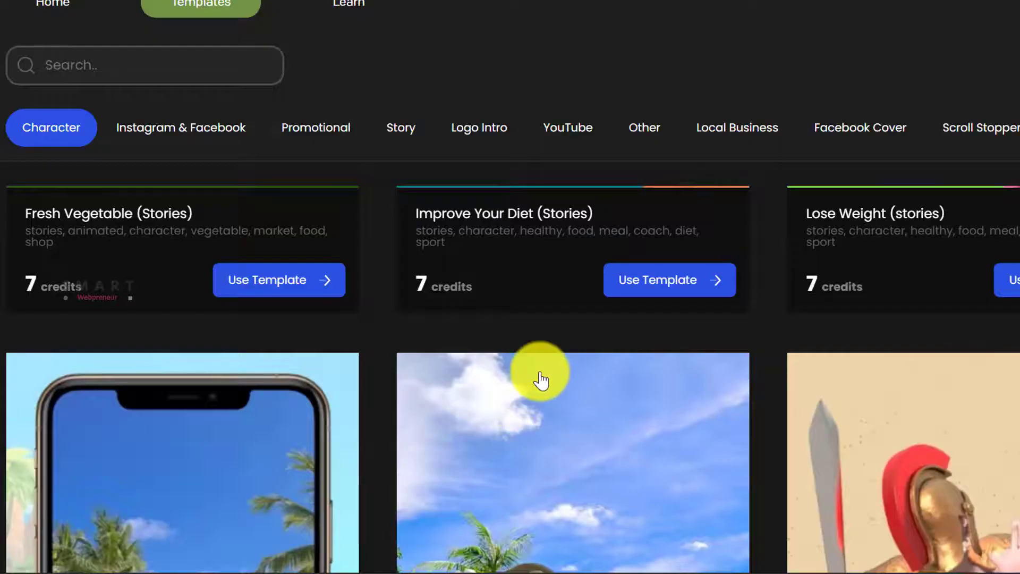
scroll(534, 375, down, 3)
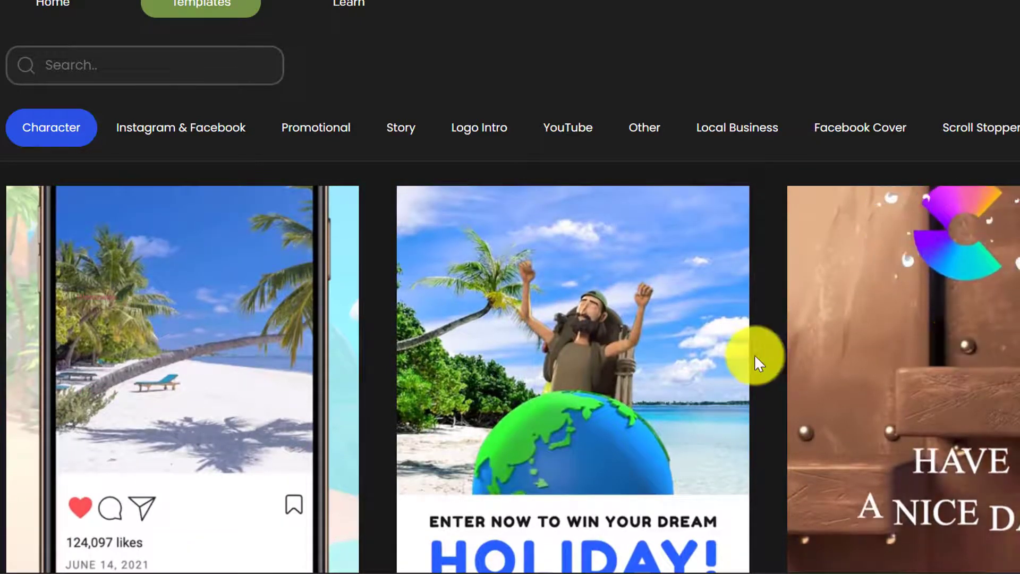
scroll(878, 365, down, 7)
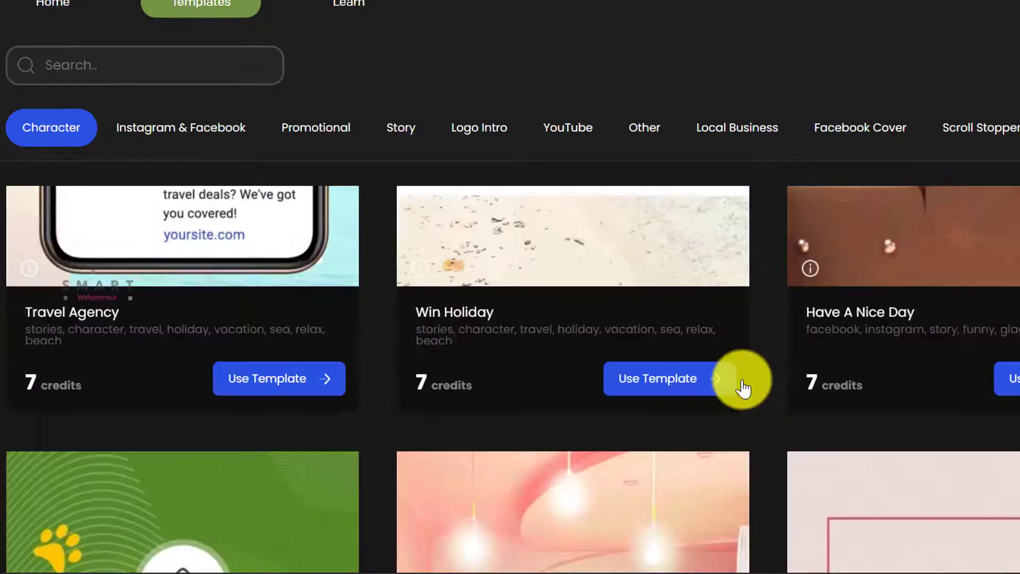
scroll(740, 383, down, 3)
scroll(554, 389, down, 1)
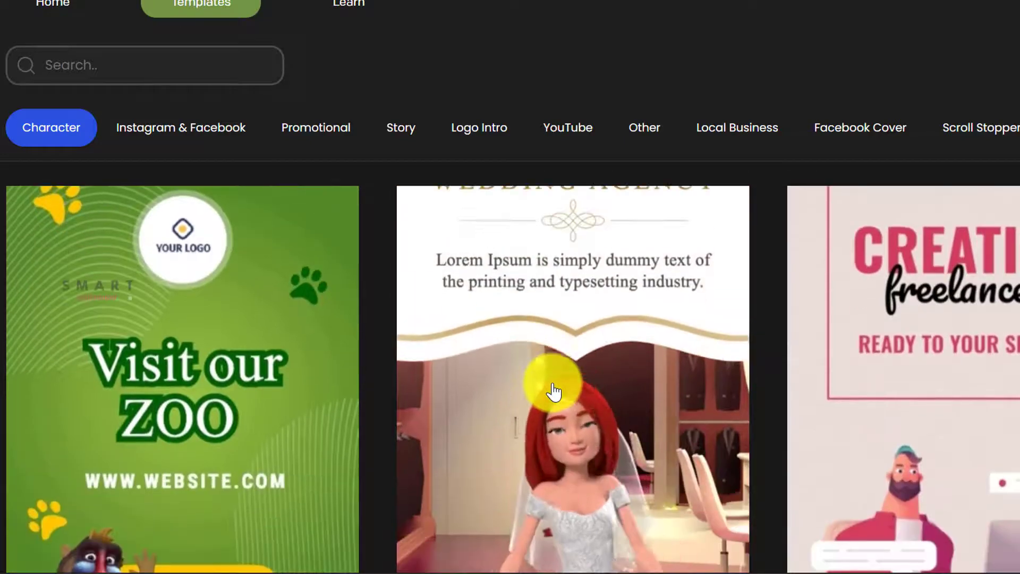
scroll(553, 386, down, 2)
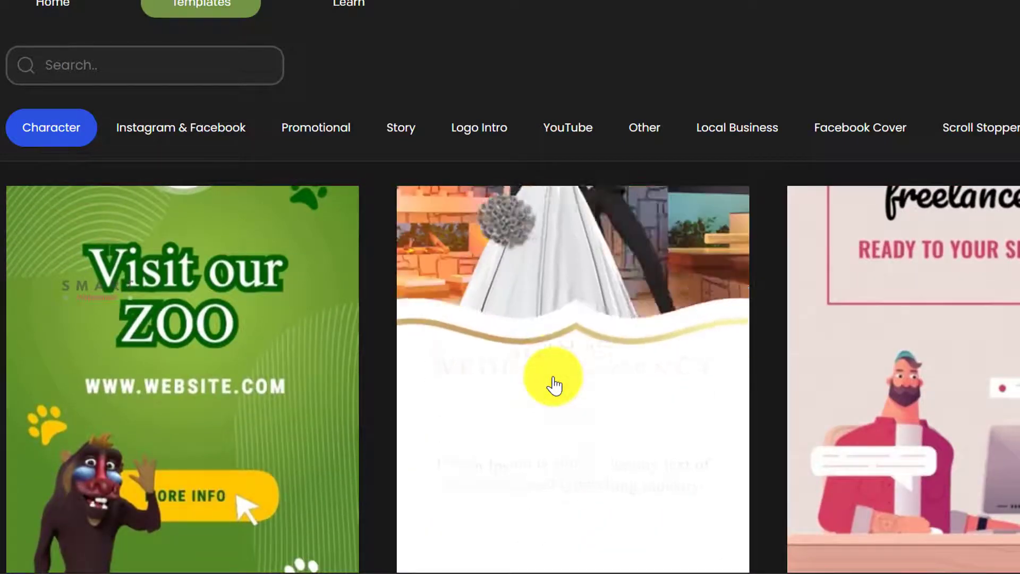
scroll(554, 385, up, 2)
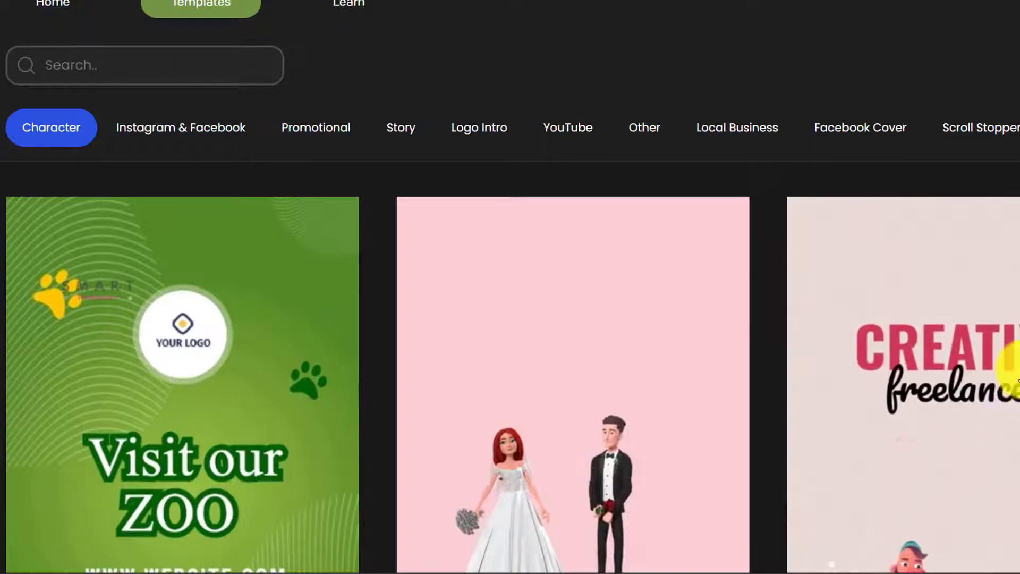
scroll(1014, 362, down, 1)
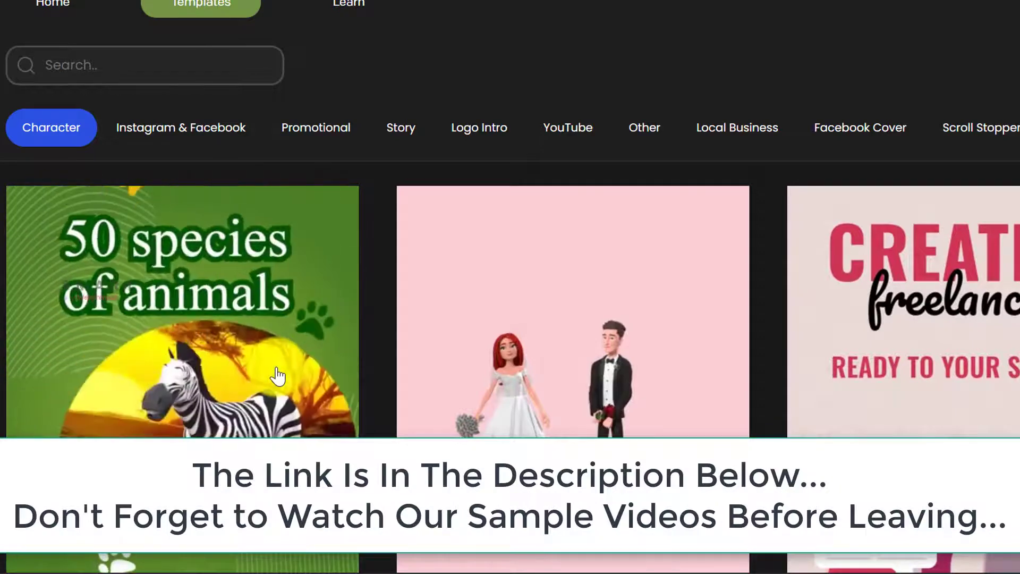
scroll(278, 375, down, 5)
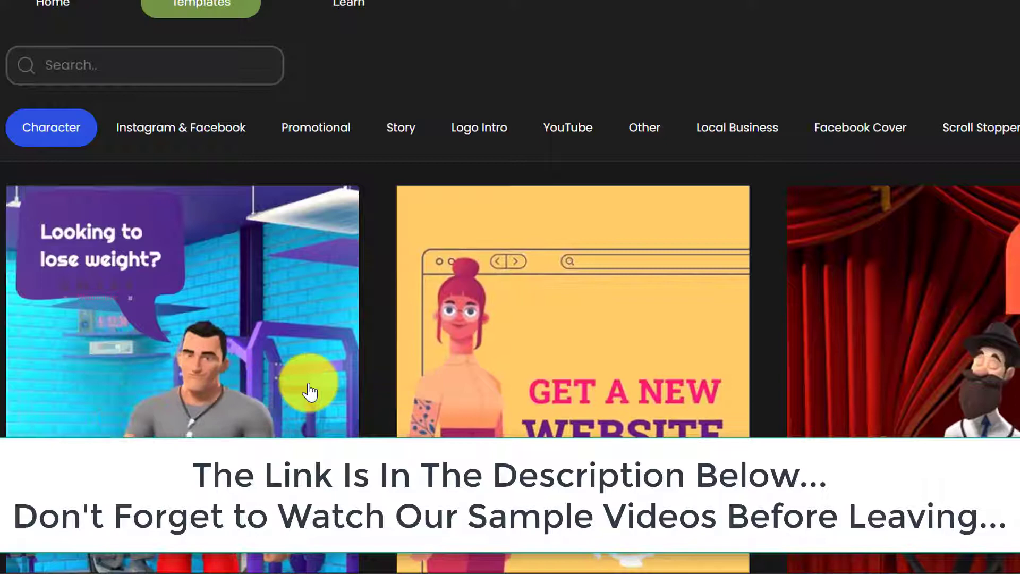
scroll(310, 390, down, 2)
scroll(311, 391, down, 2)
scroll(313, 391, down, 1)
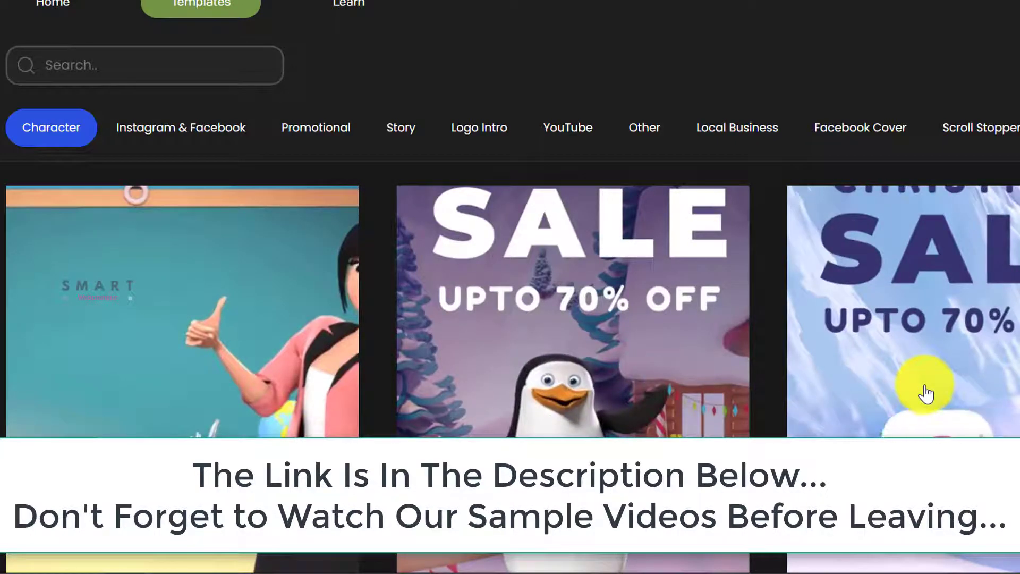
scroll(925, 393, down, 3)
scroll(911, 403, down, 3)
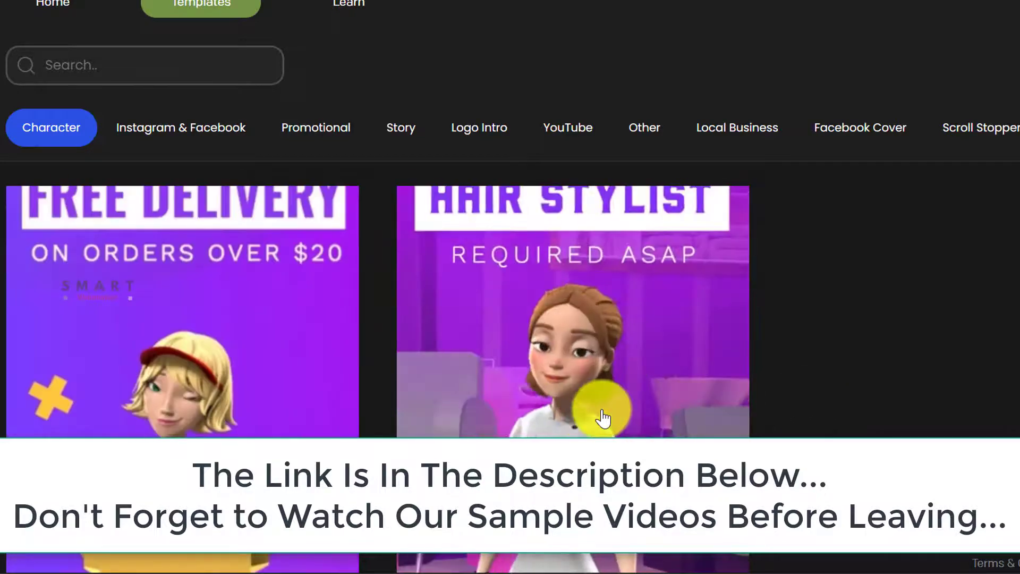